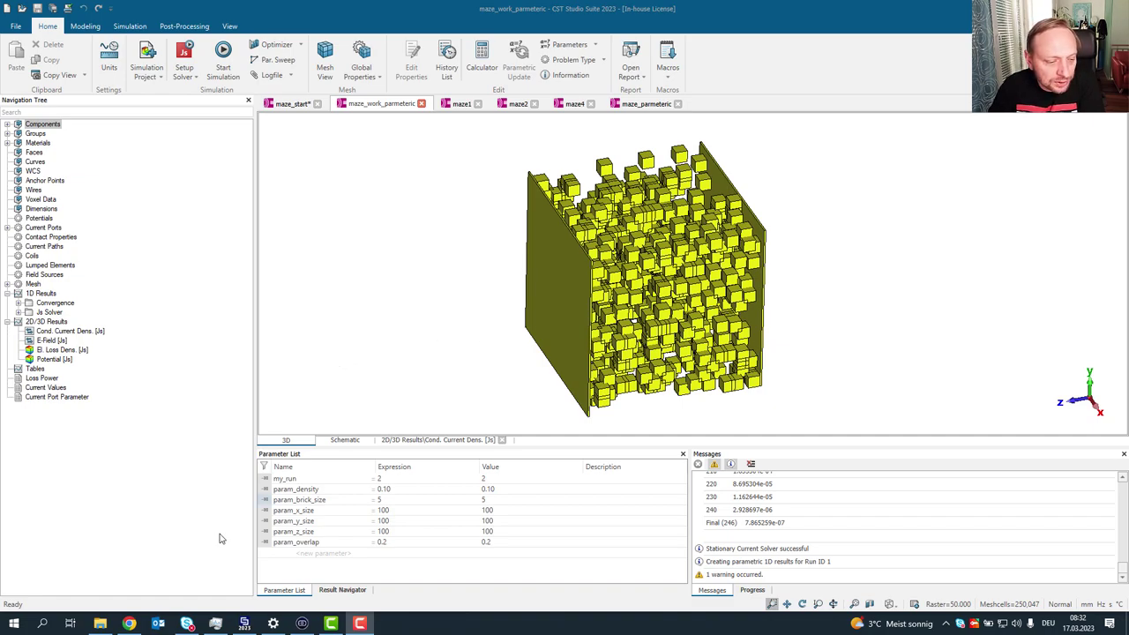
# - Switch to Chrome, read the electro-quasistatic equations on page 30 of the promotion PDF, and return to CST Studio Suite
pyautogui.click(130, 623)
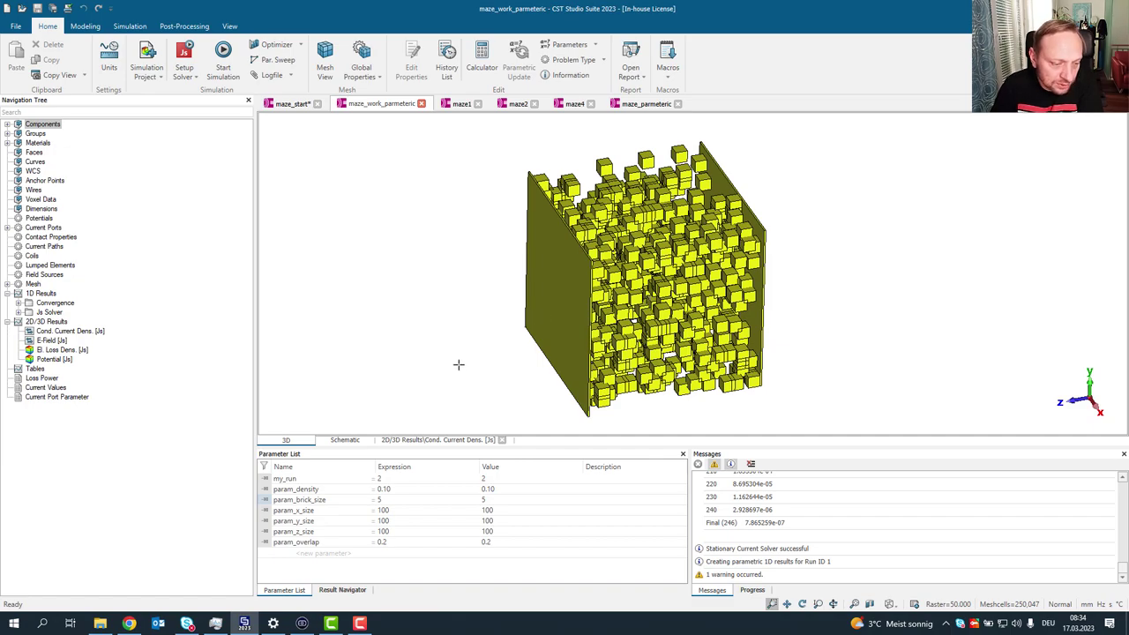
pyautogui.click(139, 624)
pyautogui.click(219, 16)
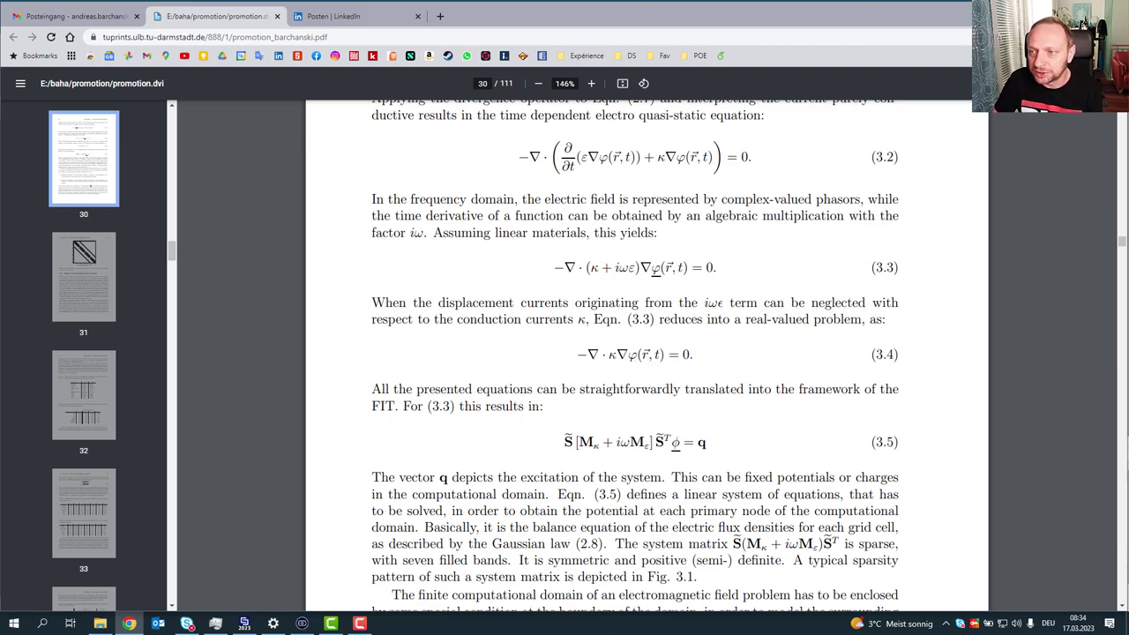
pyautogui.hotkey('alt', 'Tab')
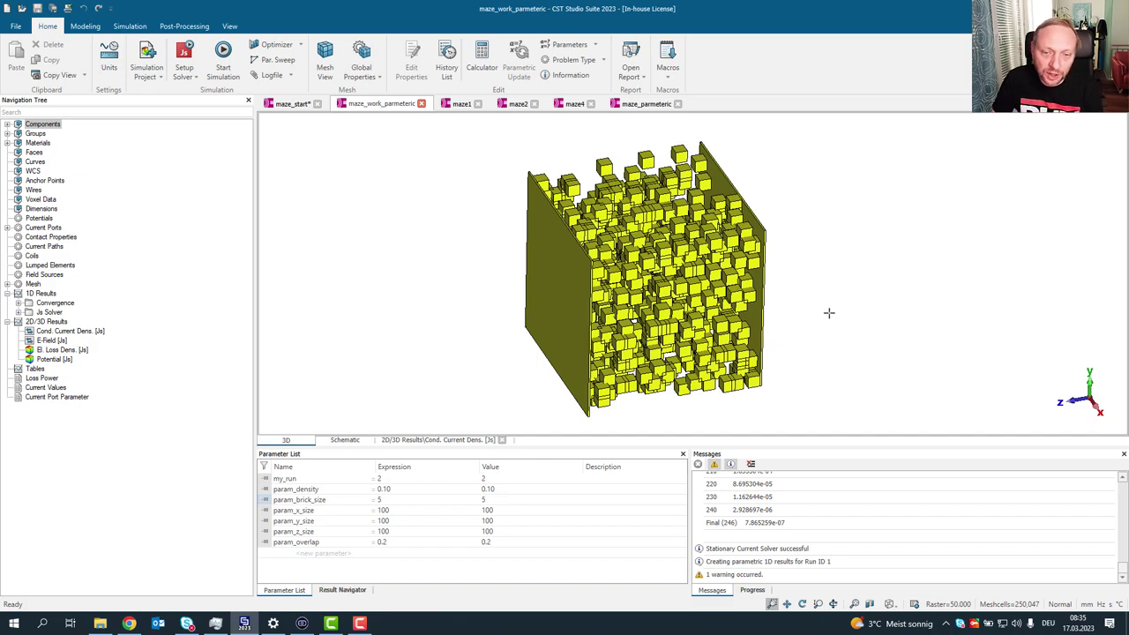
# - Run the create_material macro in the maze_start project to generate the brick structure
pyautogui.click(293, 105)
pyautogui.click(670, 75)
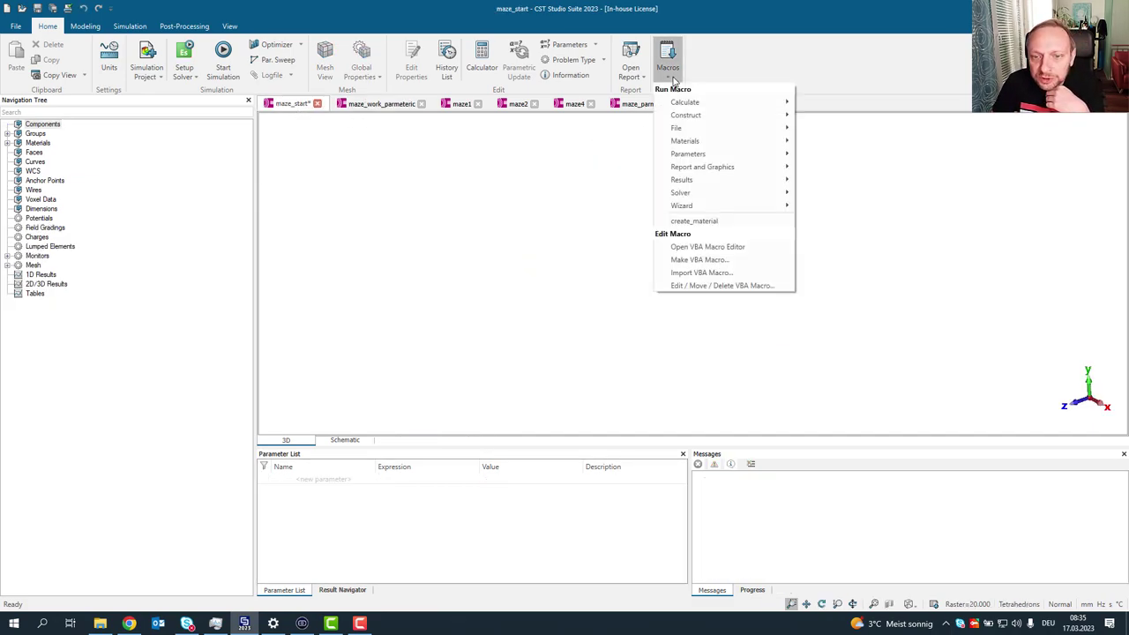
pyautogui.click(743, 228)
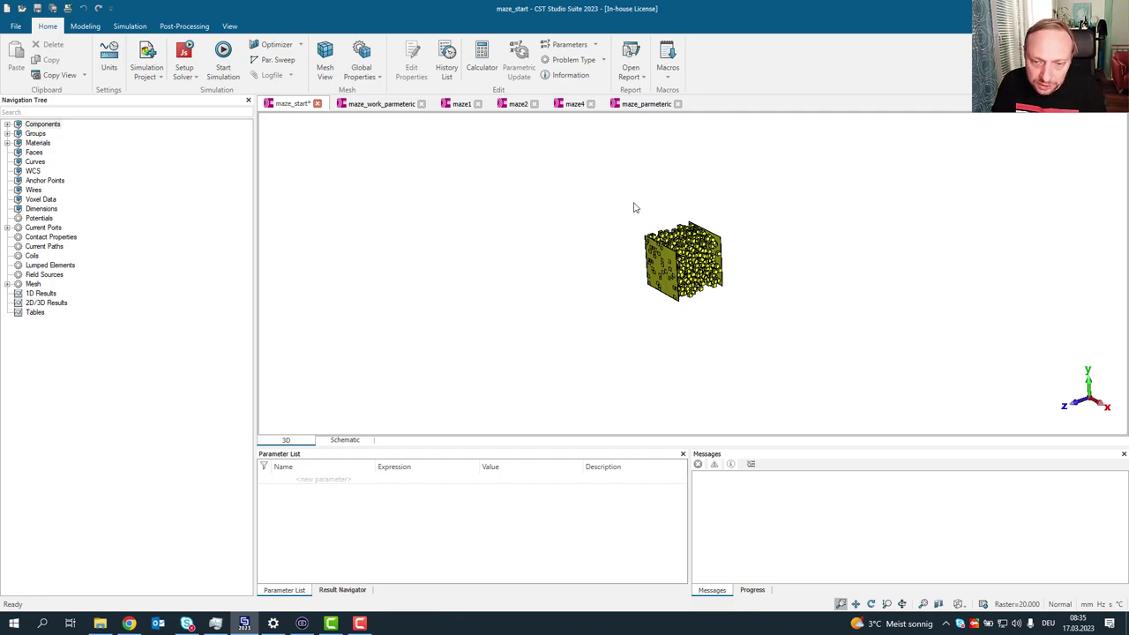
# - Inspect the generated brick structure and show currentport1 and currentport2 on its two end plates
pyautogui.scroll(5, 789, 314)
pyautogui.moveTo(789, 315); pyautogui.dragTo(681, 284)
pyautogui.moveTo(573, 173); pyautogui.dragTo(787, 301)
pyautogui.scroll(-3, 714, 318)
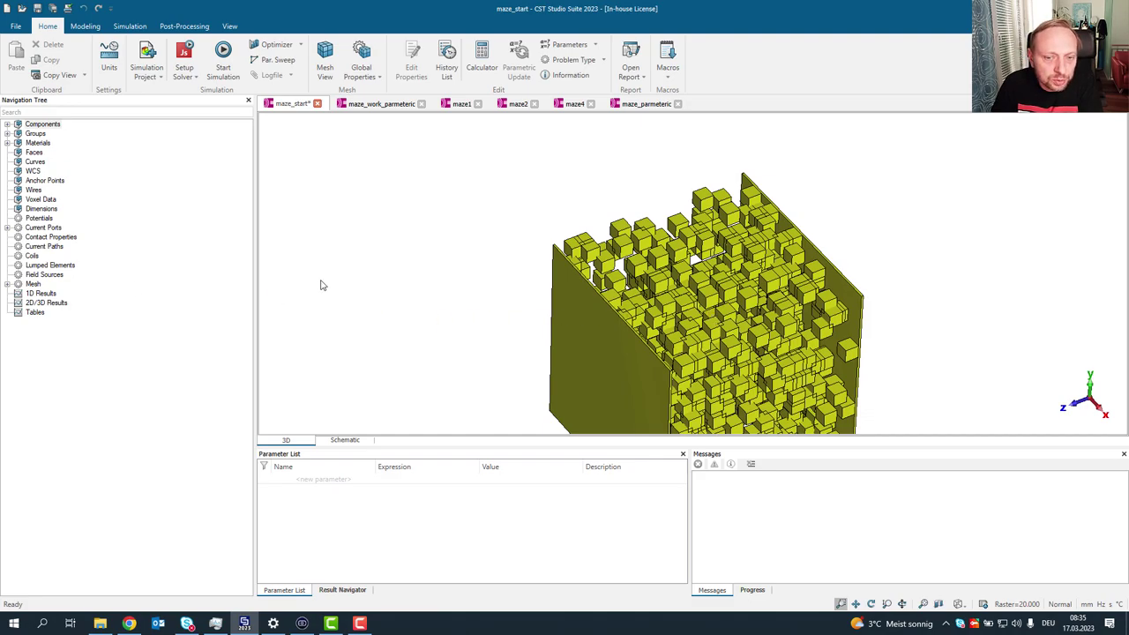
pyautogui.moveTo(646, 344); pyautogui.dragTo(553, 263, button='middle')
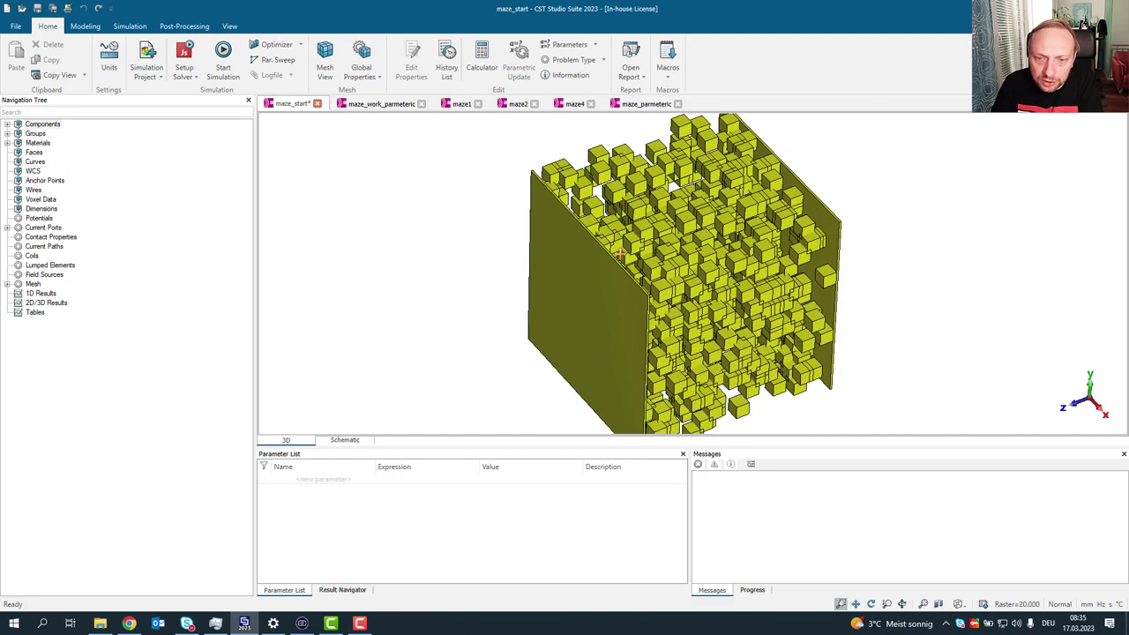
pyautogui.click(7, 228)
pyautogui.click(18, 237)
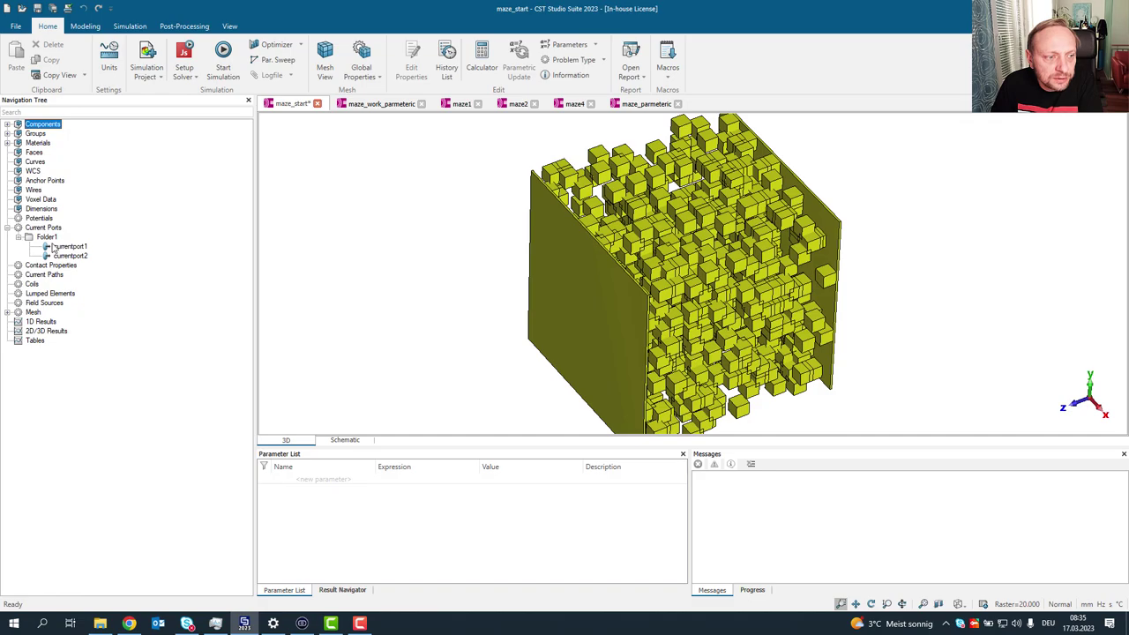
pyautogui.click(86, 248)
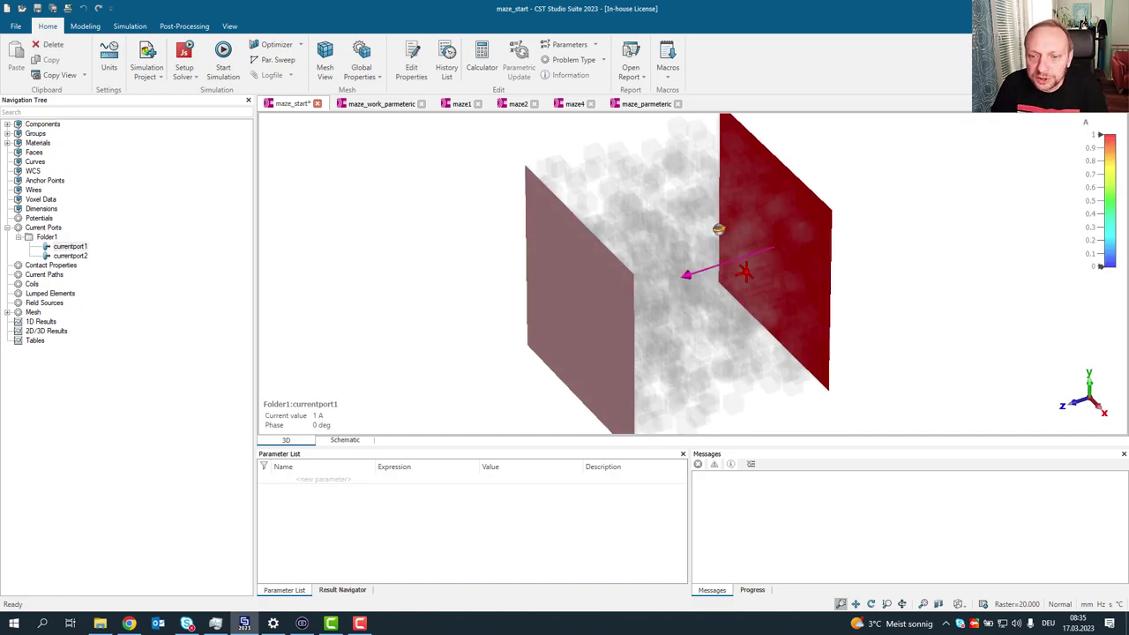
pyautogui.moveTo(709, 220); pyautogui.dragTo(895, 232)
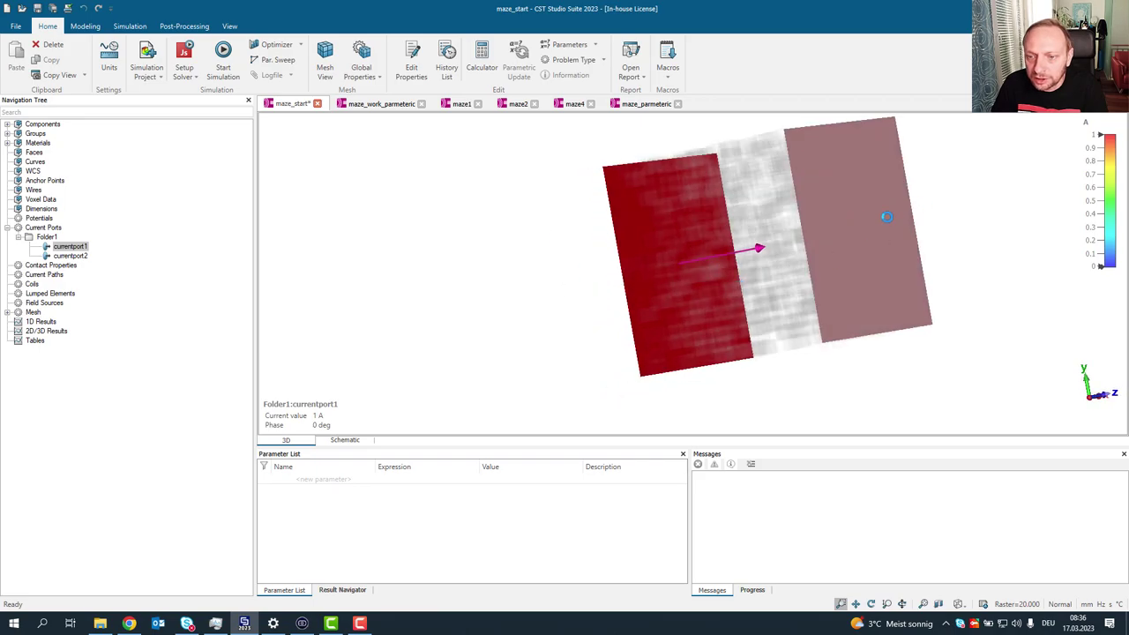
pyautogui.click(83, 257)
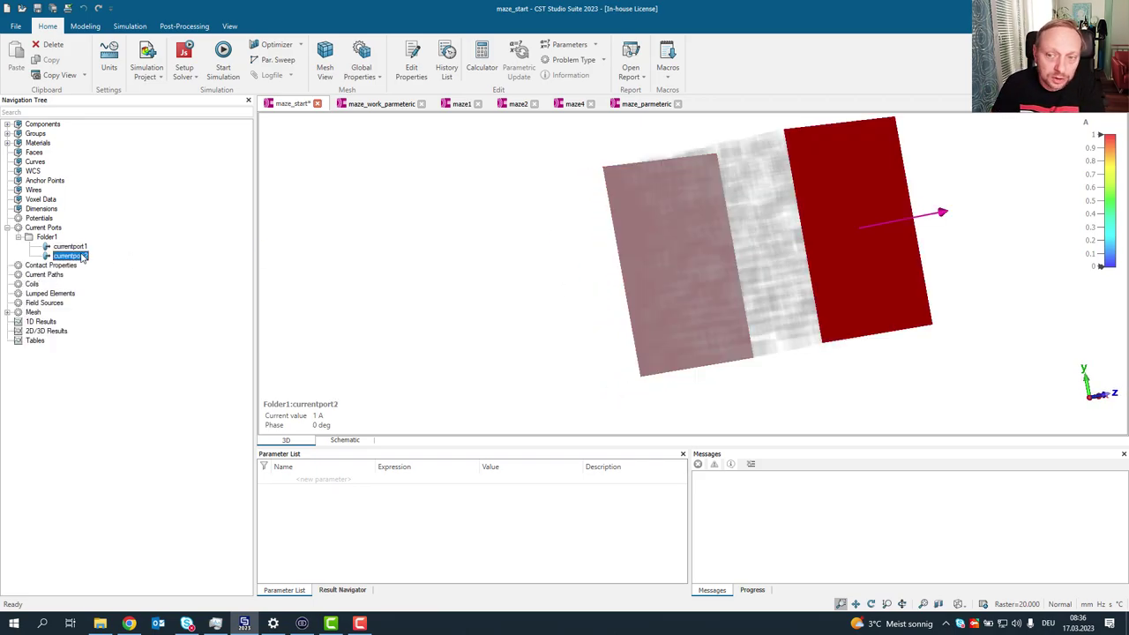
pyautogui.click(508, 270)
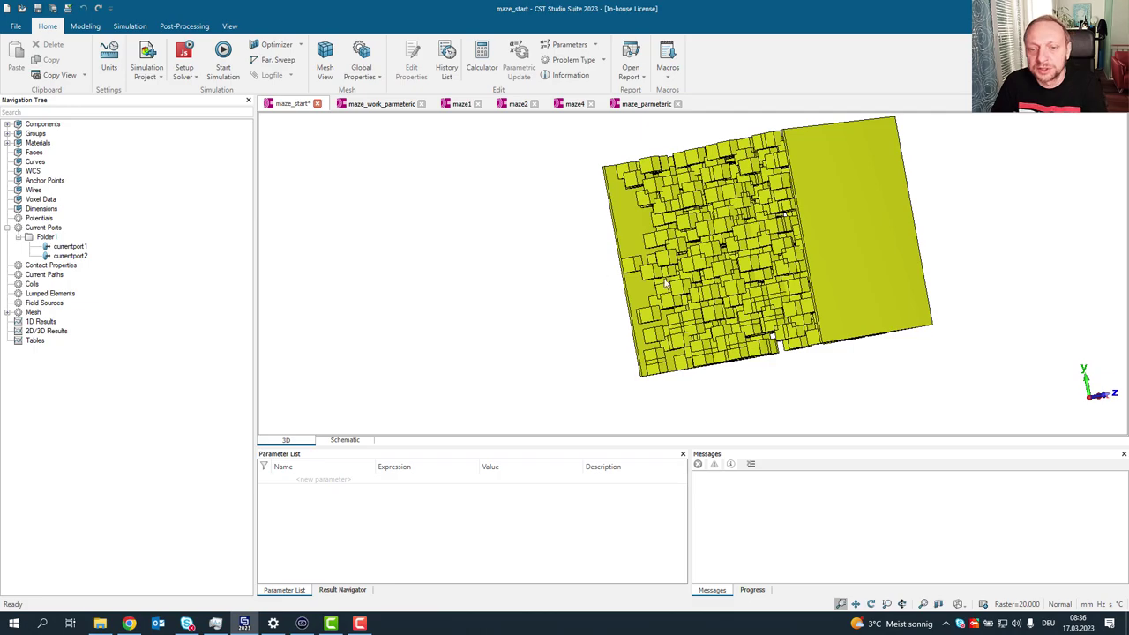
# - Examine up close how the bricks overlap one another and touch the end plate
pyautogui.moveTo(739, 260); pyautogui.dragTo(506, 330)
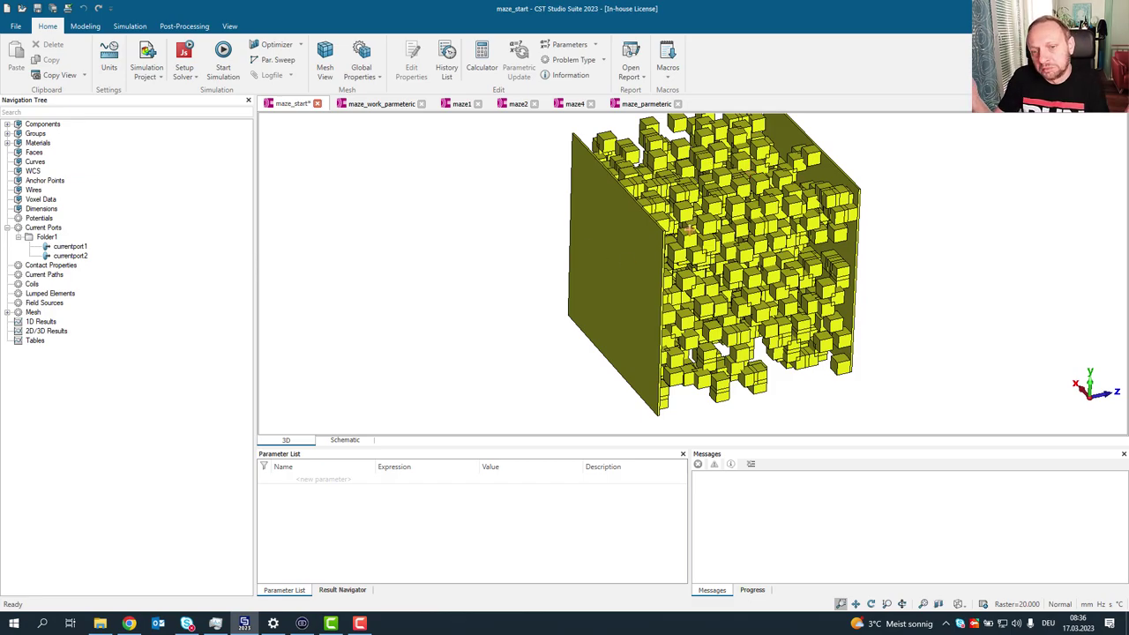
pyautogui.scroll(-1, 714, 225)
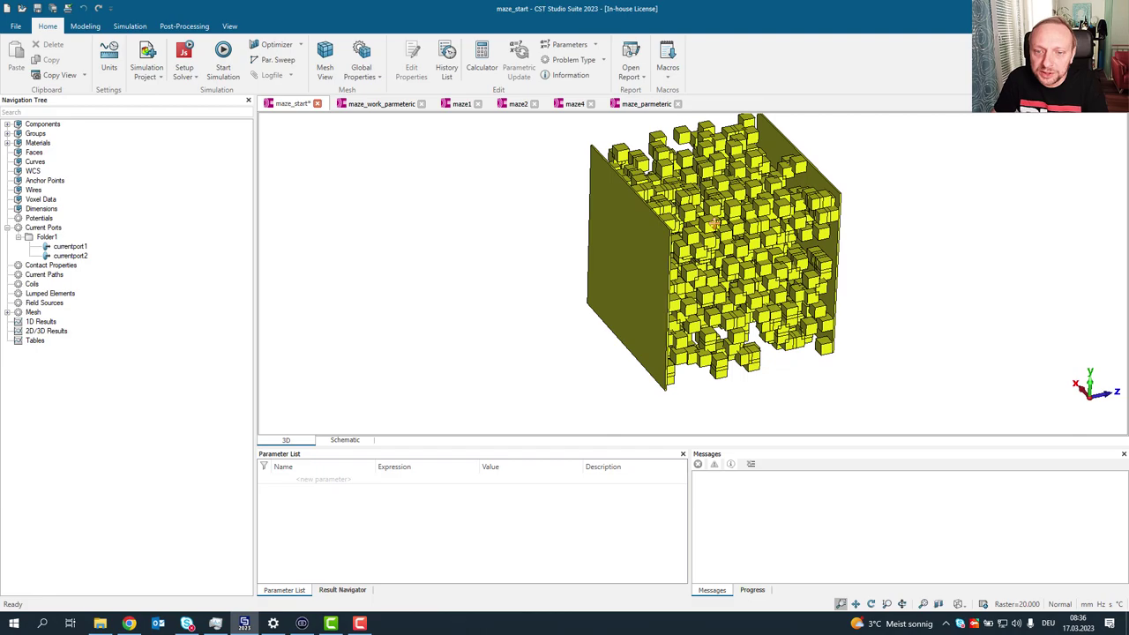
pyautogui.scroll(5, 666, 207)
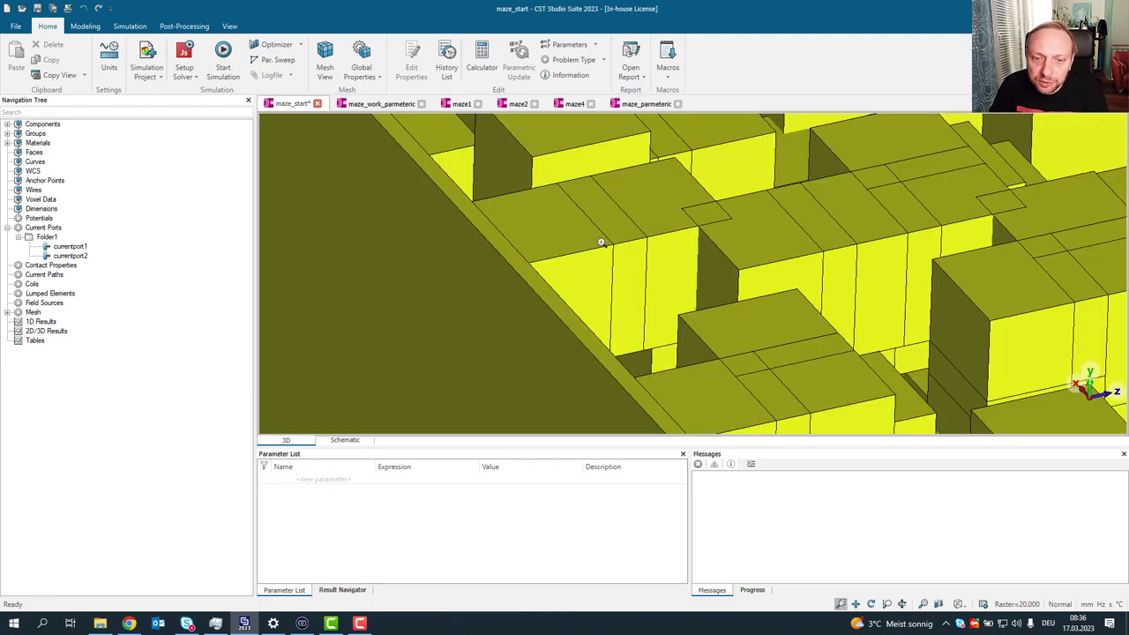
pyautogui.scroll(-1, 635, 244)
pyautogui.scroll(-2, 741, 234)
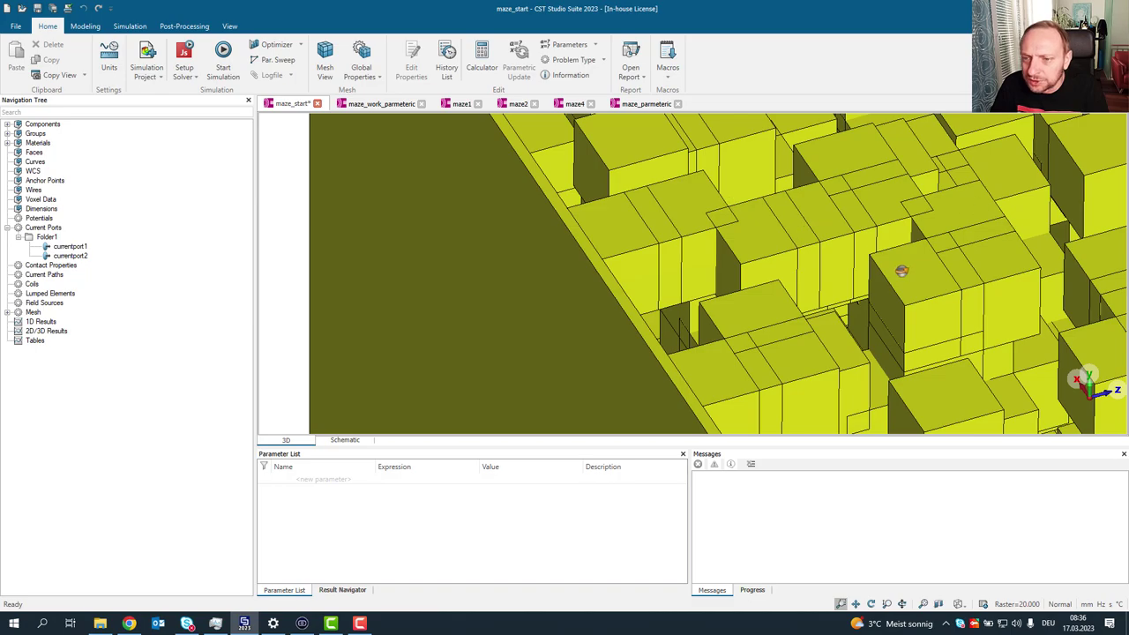
pyautogui.scroll(-8, 901, 271)
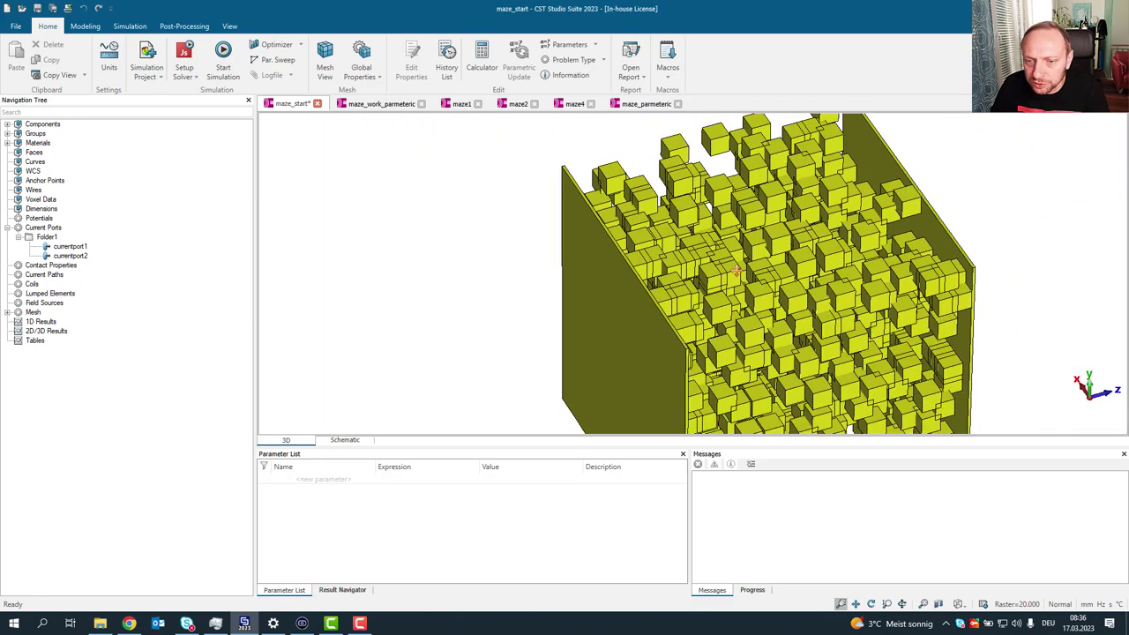
pyautogui.moveTo(735, 271); pyautogui.dragTo(729, 274)
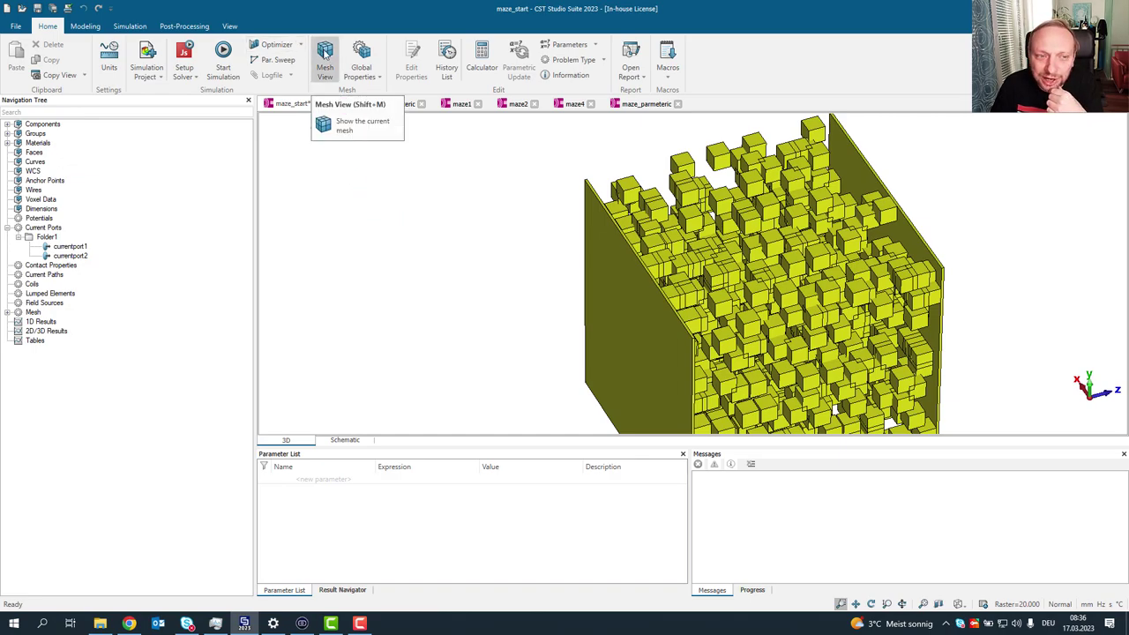
# - Show the mesh of the brick structure, examine the X mesh plane, and leave the mesh view
pyautogui.click(324, 55)
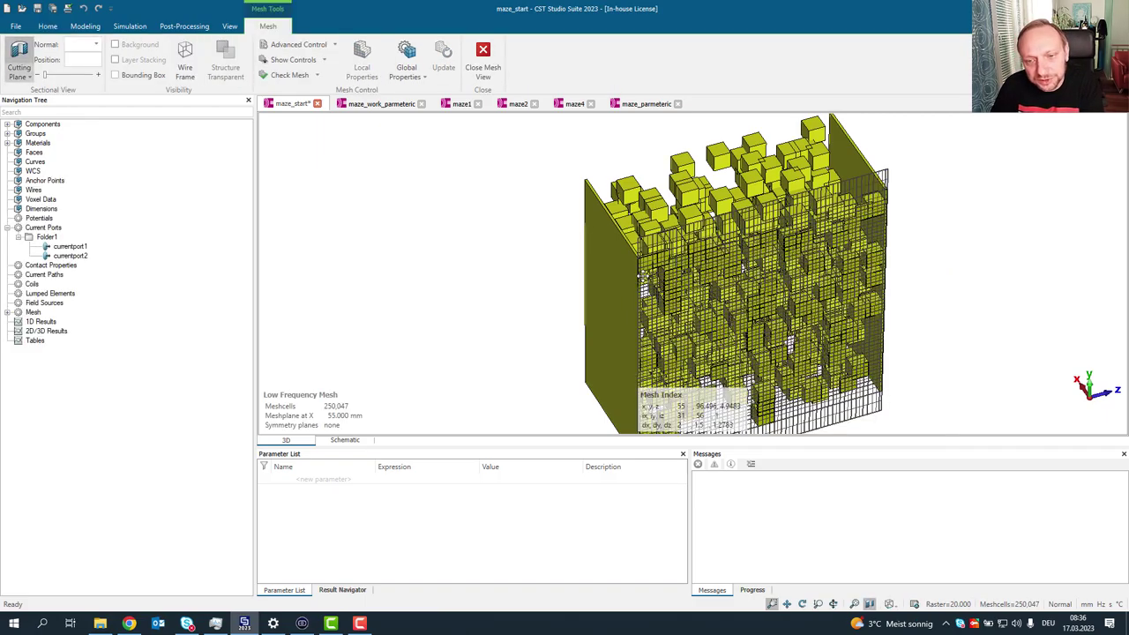
pyautogui.moveTo(763, 293); pyautogui.dragTo(722, 252)
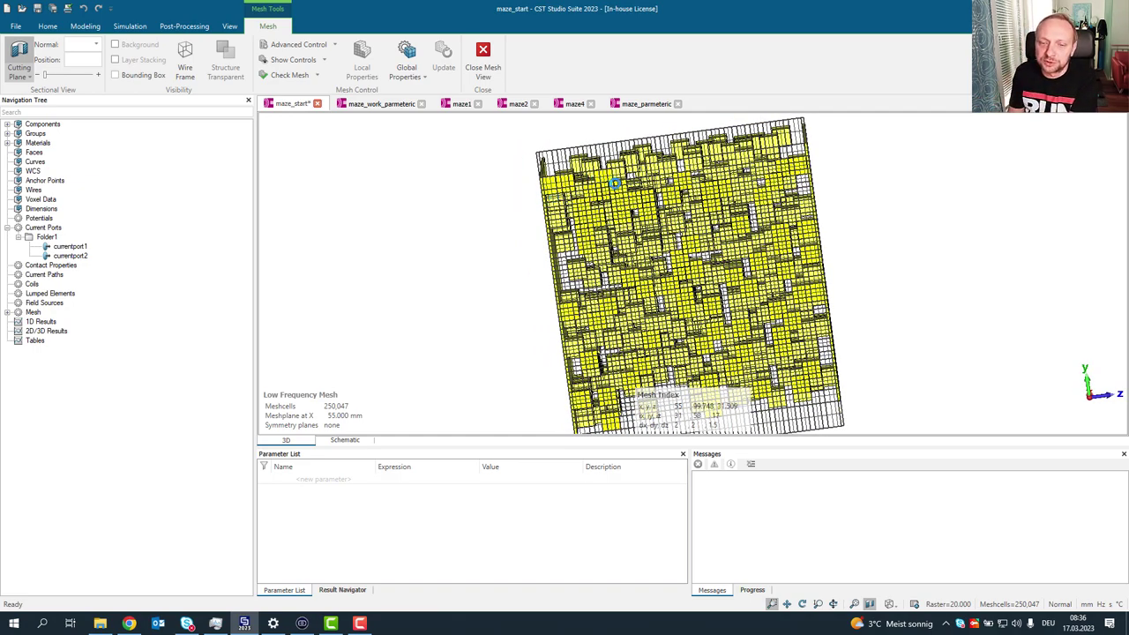
pyautogui.moveTo(623, 176); pyautogui.dragTo(645, 248)
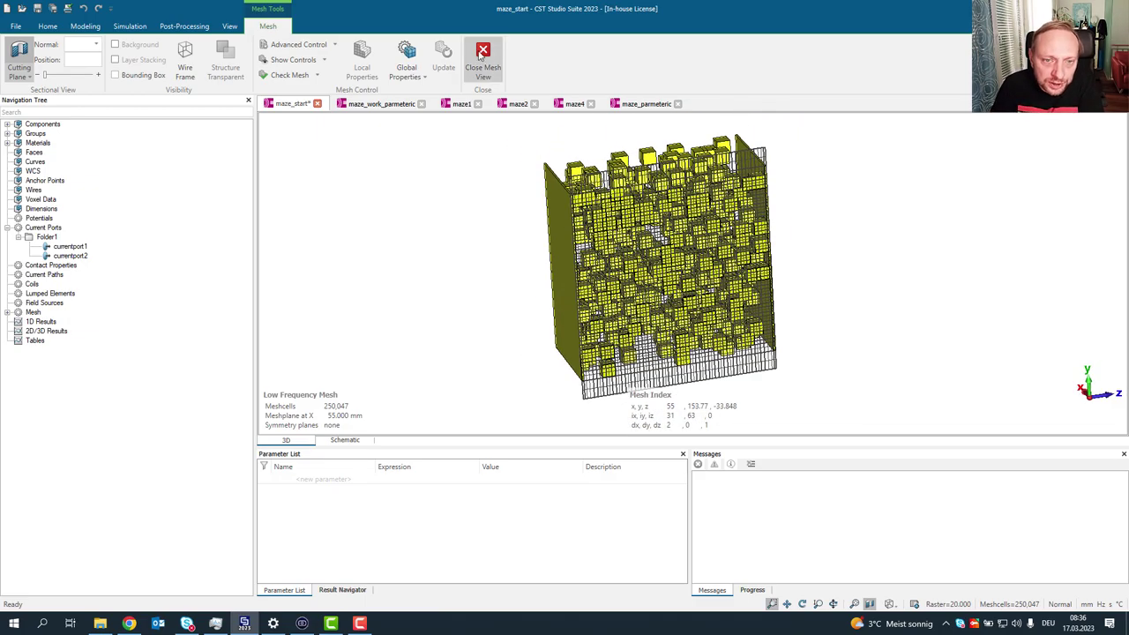
pyautogui.click(483, 54)
# - Open the solver logfile of the maze_work_parmeteric project, read the timing and memory figures at its end, and close it
pyautogui.click(375, 105)
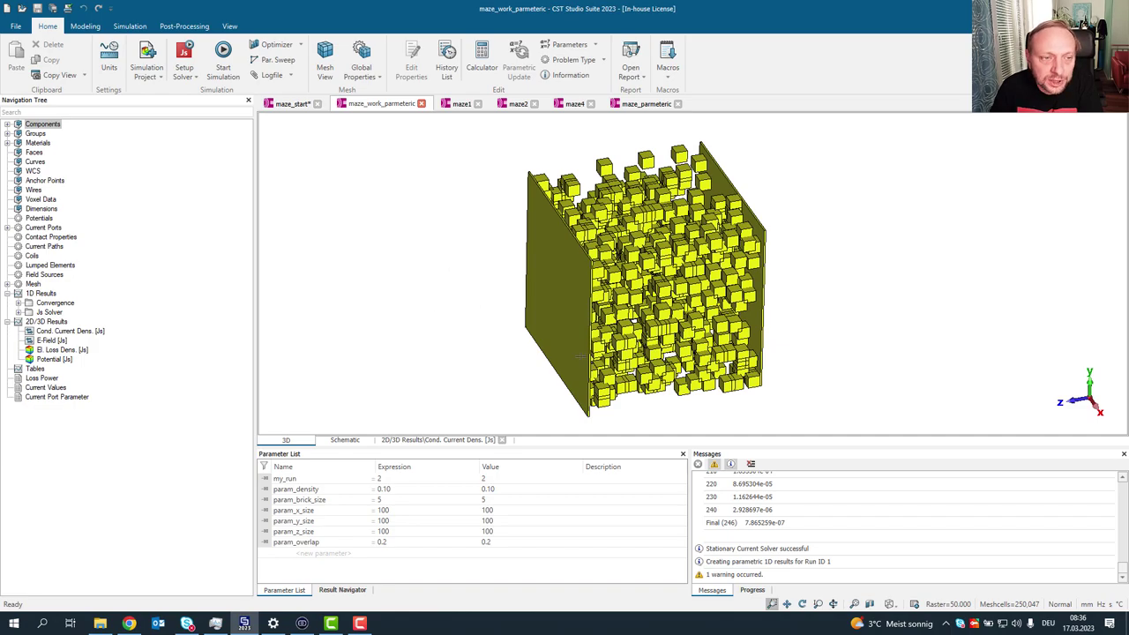
pyautogui.click(269, 75)
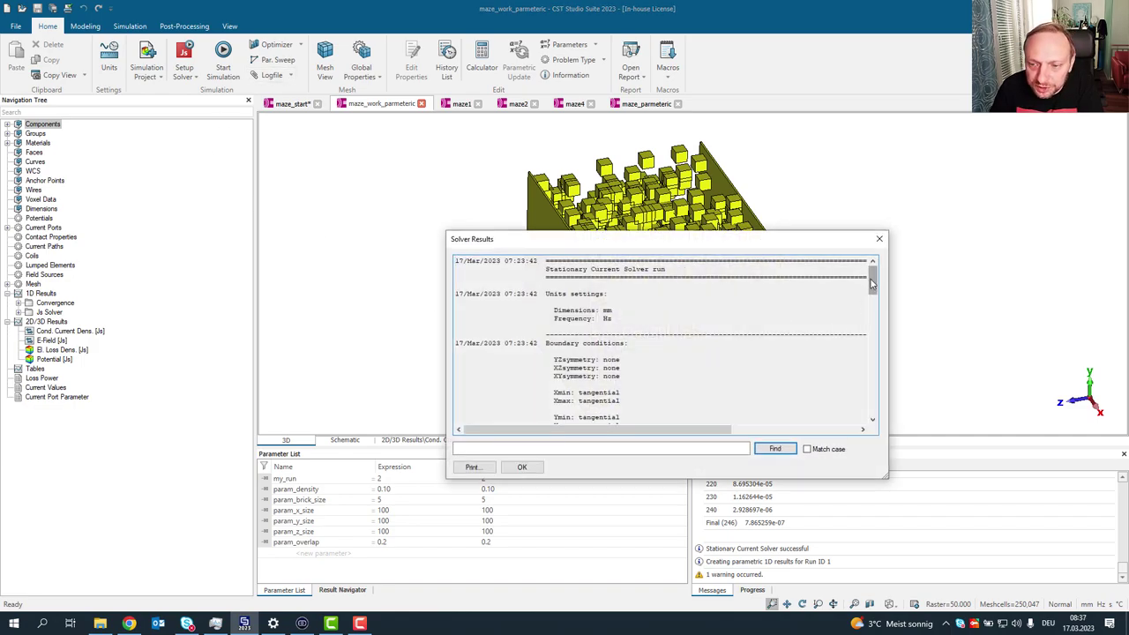
pyautogui.moveTo(872, 282); pyautogui.dragTo(872, 403)
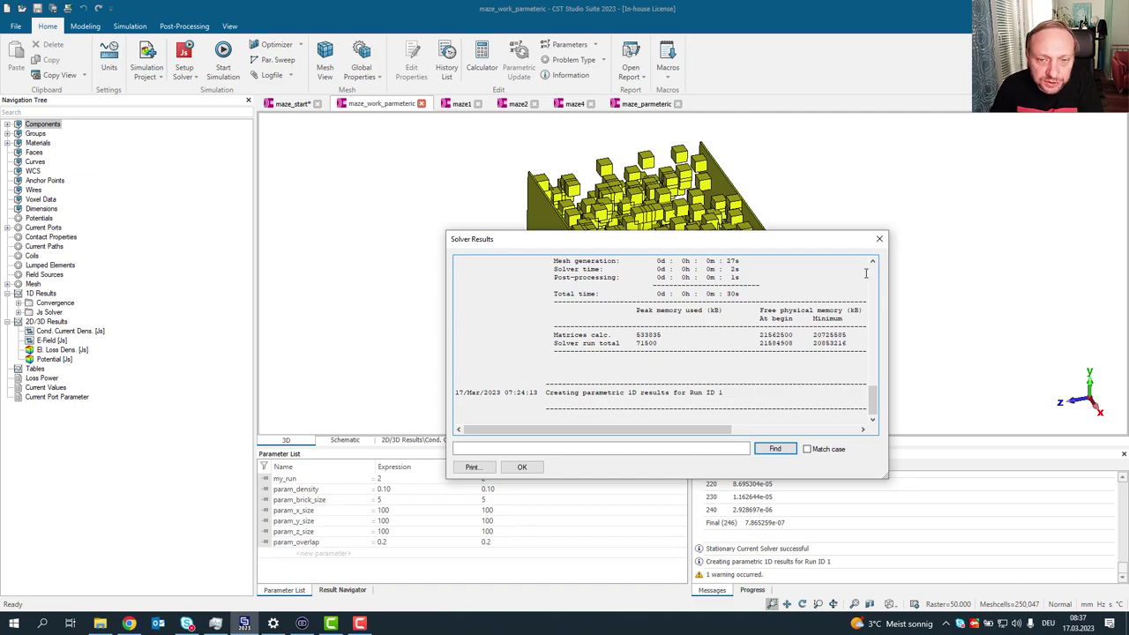
pyautogui.click(878, 239)
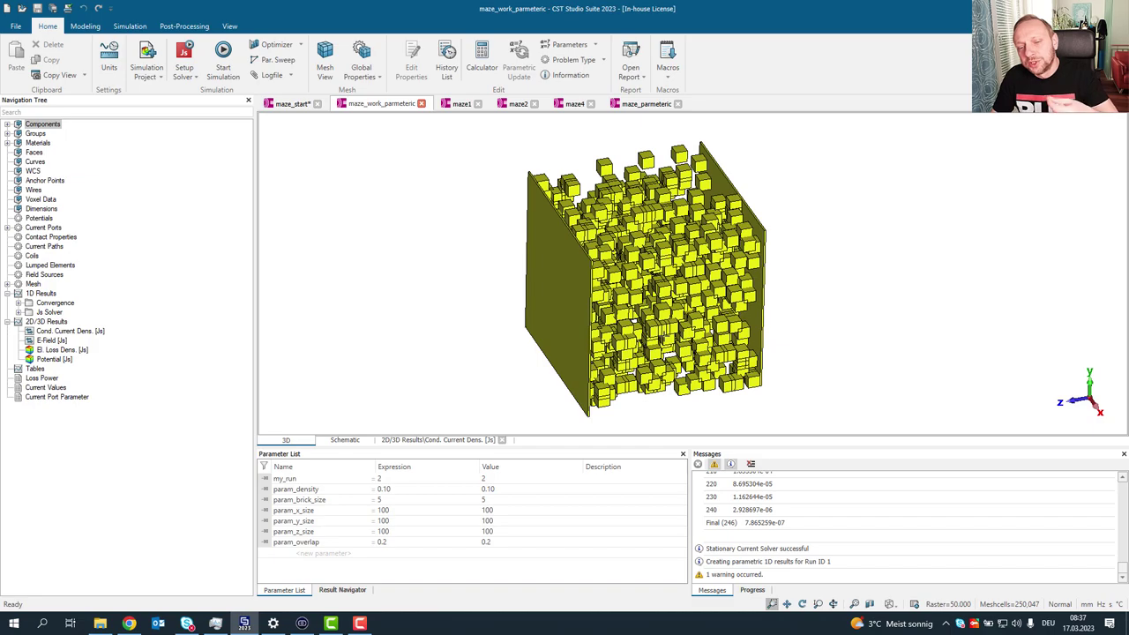
# - Display the Cond. Current Dens. [Js] result and examine the arrow plot of the current path between the plates
pyautogui.click(92, 331)
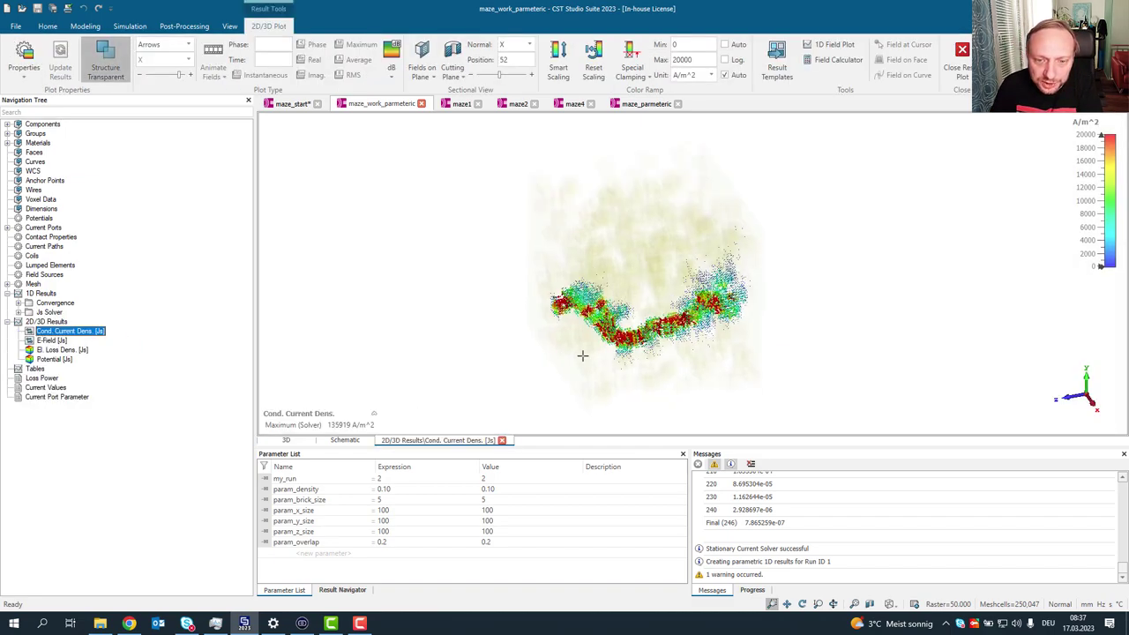
pyautogui.moveTo(676, 314); pyautogui.dragTo(680, 250)
pyautogui.moveTo(562, 310); pyautogui.dragTo(824, 397)
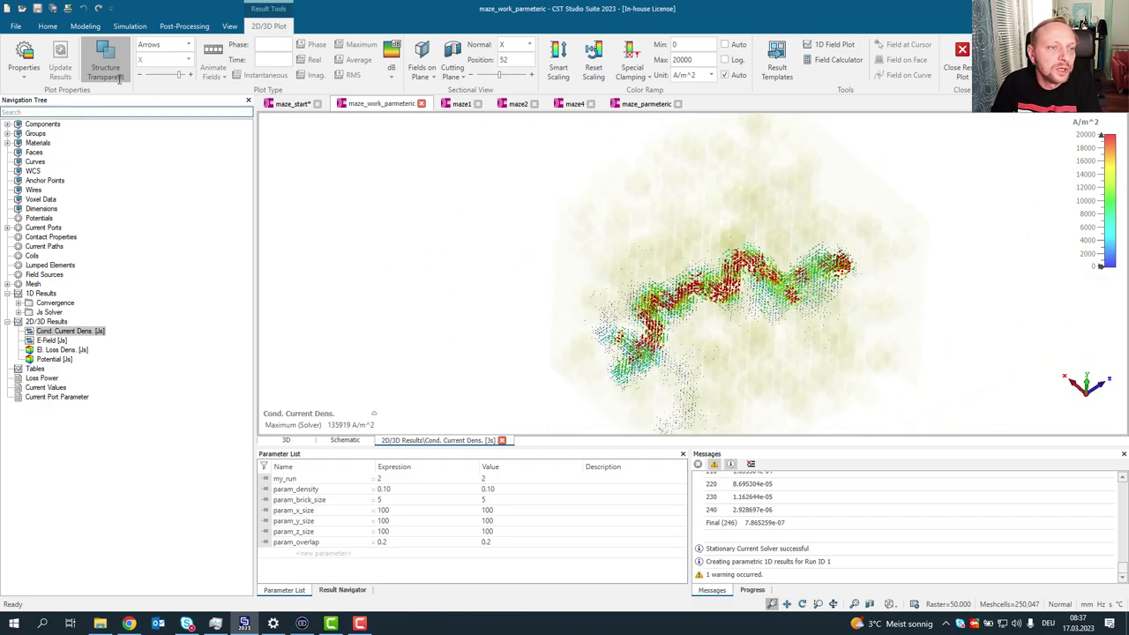
# - Change the current density plot to Streamlines, examine the current path, and close the result plot
pyautogui.click(166, 44)
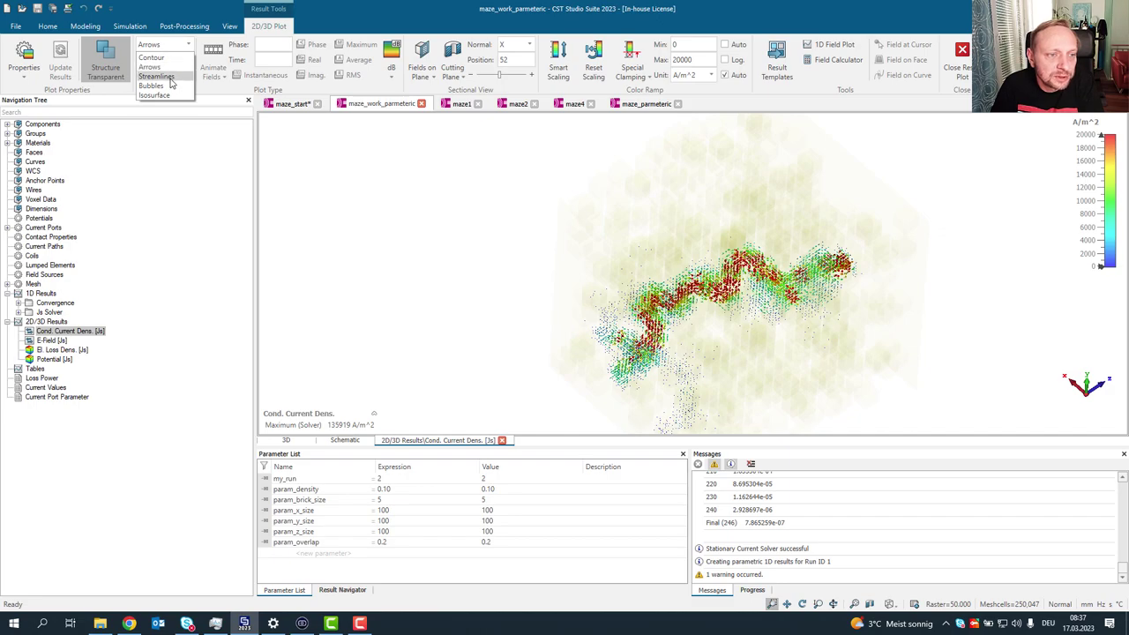
pyautogui.click(163, 77)
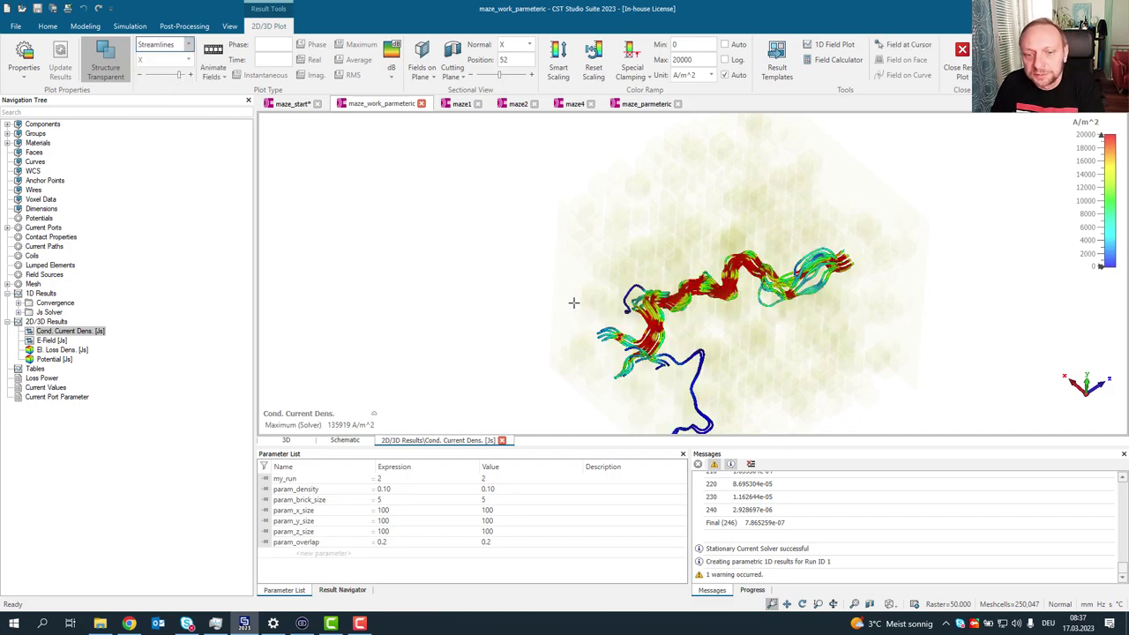
pyautogui.moveTo(574, 302)
pyautogui.mouseDown()
pyautogui.moveTo(585, 320)
pyautogui.moveTo(606, 297)
pyautogui.mouseUp()
pyautogui.moveTo(610, 253); pyautogui.dragTo(567, 259)
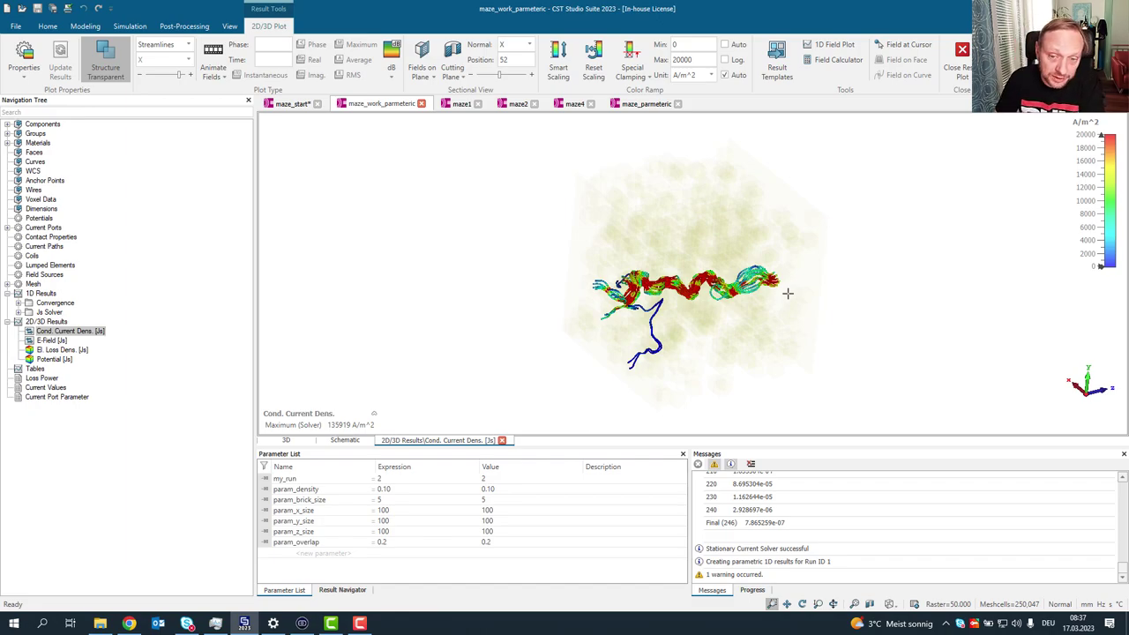
pyautogui.click(959, 51)
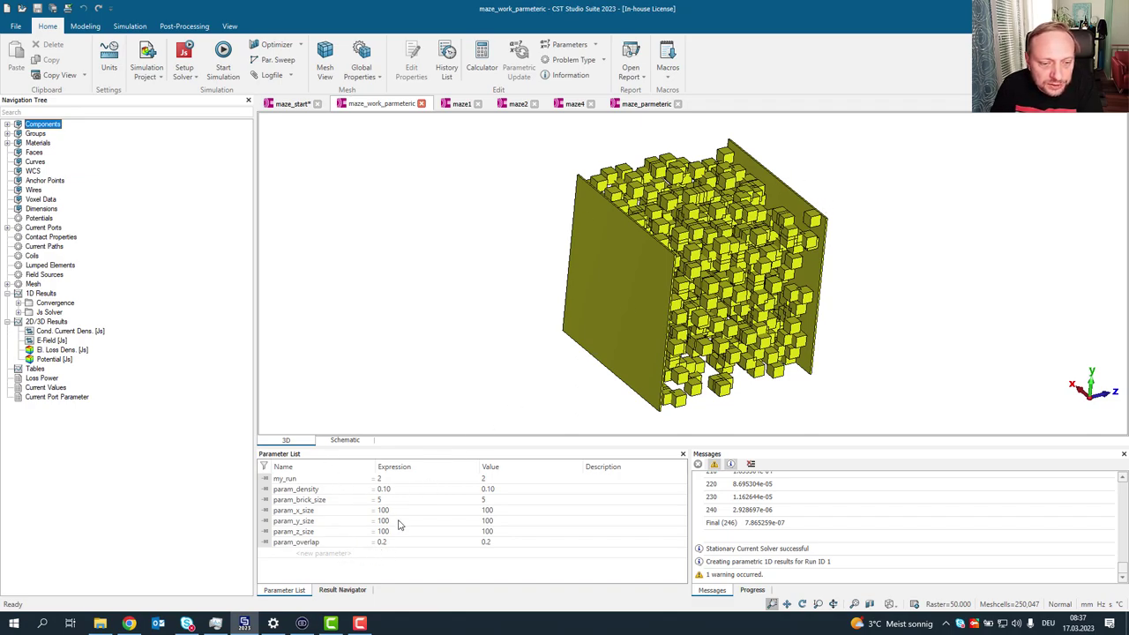
# - Set param_density to 0.05, deleting the current results, and update the parametric model
pyautogui.doubleClick(418, 491)
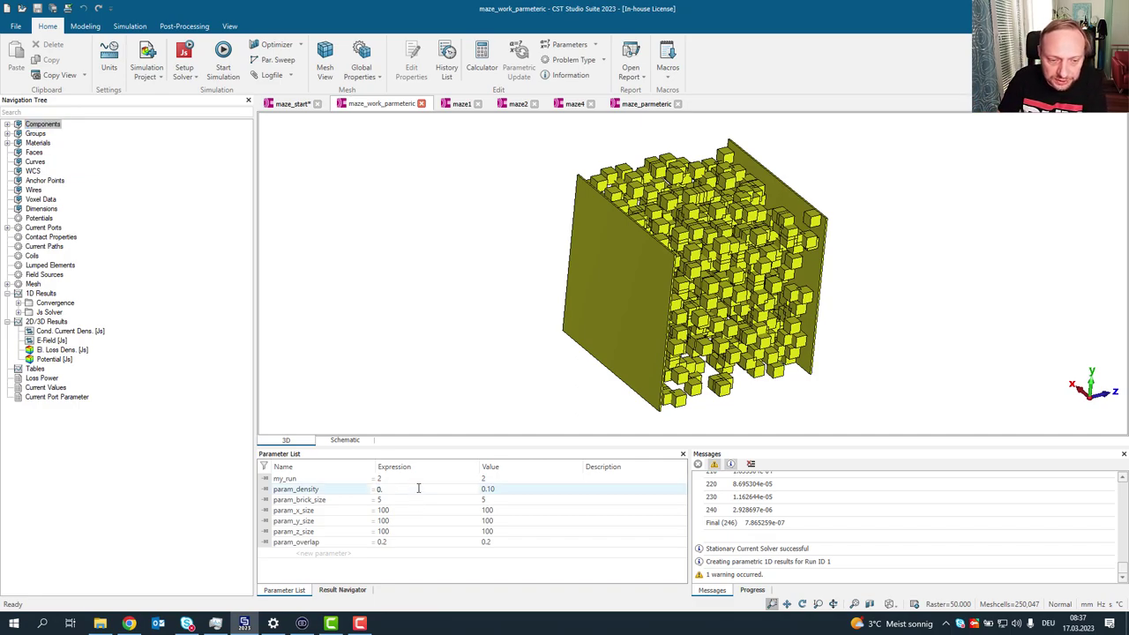
pyautogui.write('0.05')
pyautogui.press('Return')
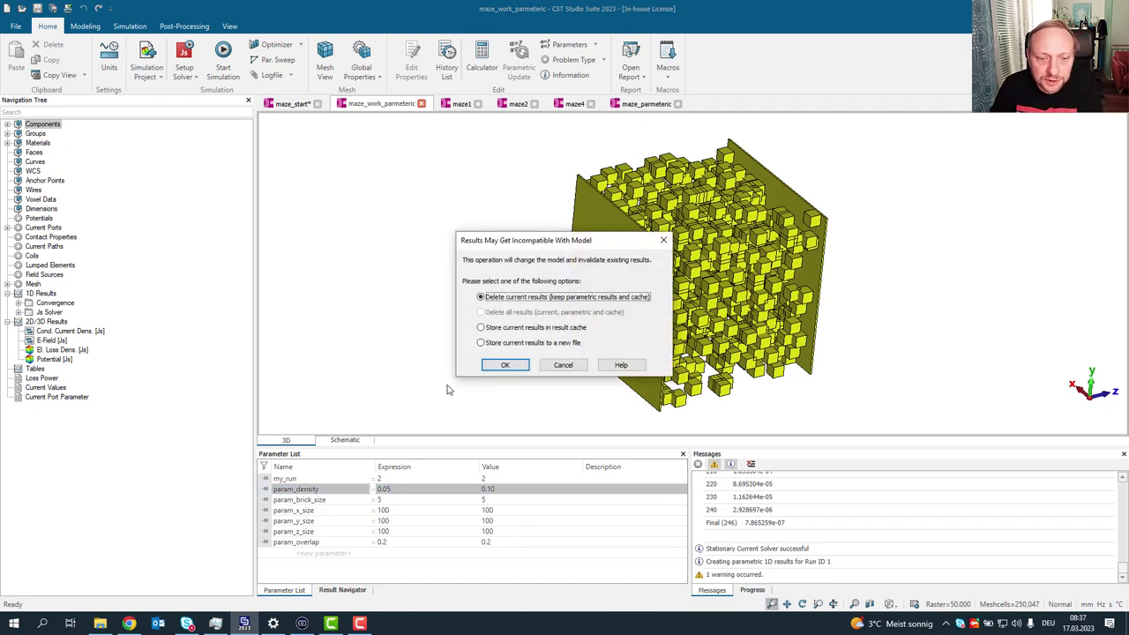
pyautogui.click(505, 365)
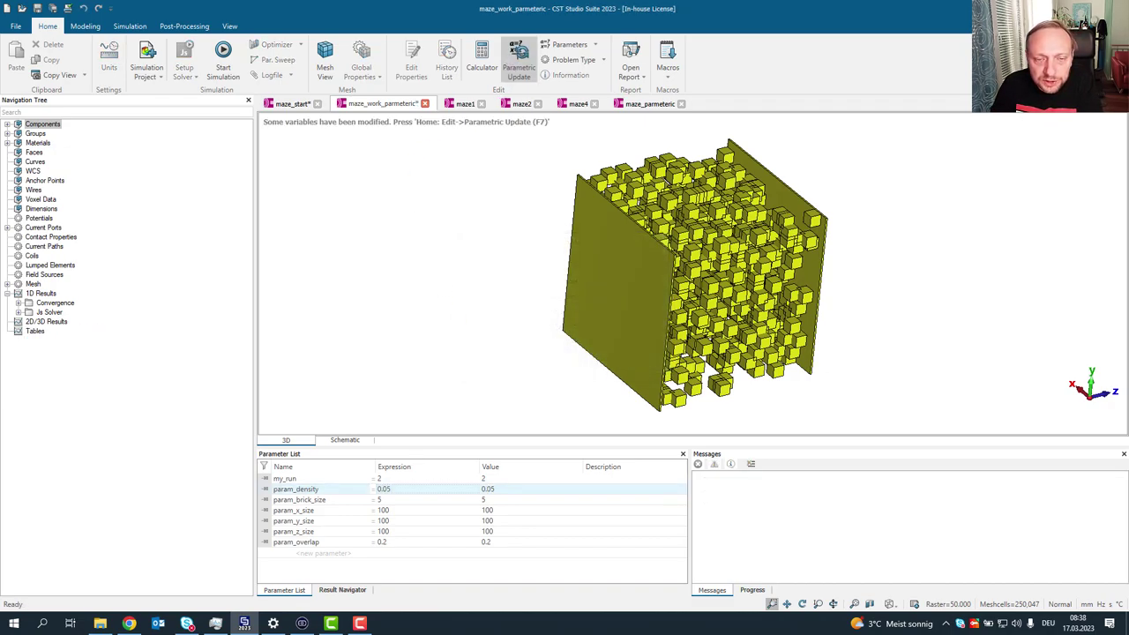
pyautogui.click(518, 68)
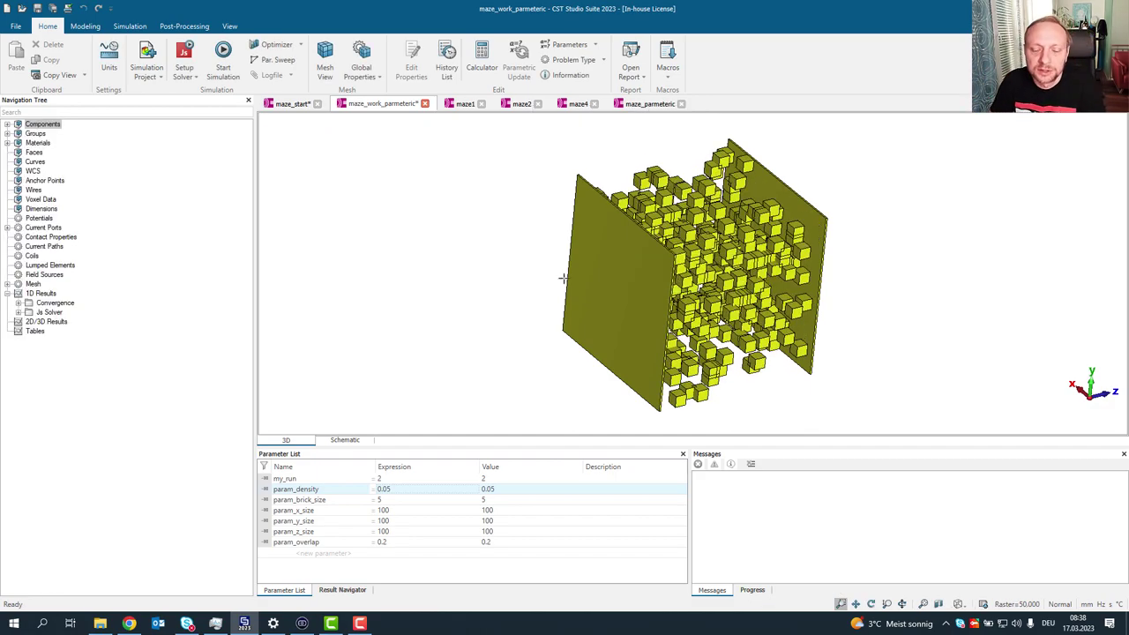
# - Run the stationary current simulation of the maze with 0.05 density, checking the solver messages, and save the project
pyautogui.moveTo(565, 276); pyautogui.dragTo(656, 323)
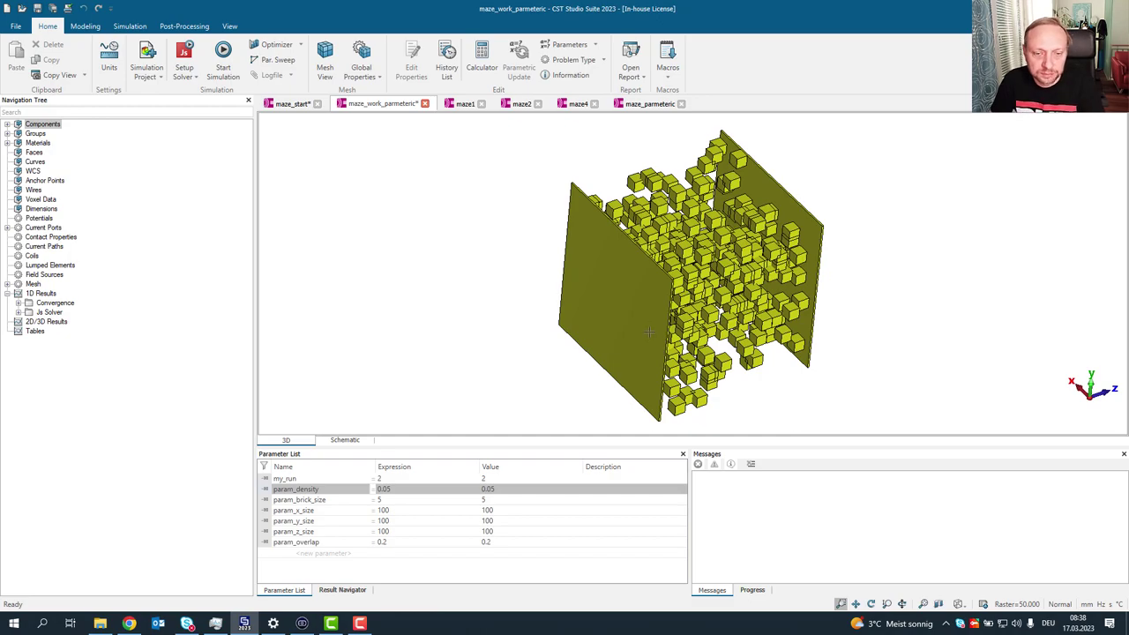
pyautogui.scroll(-2, 649, 332)
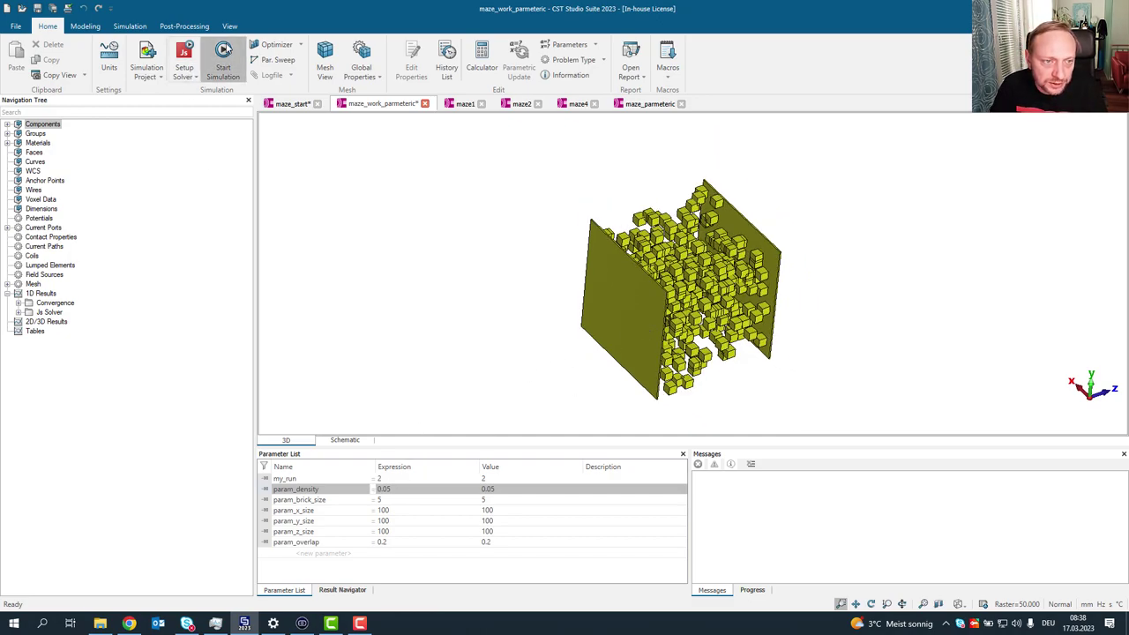
pyautogui.click(223, 58)
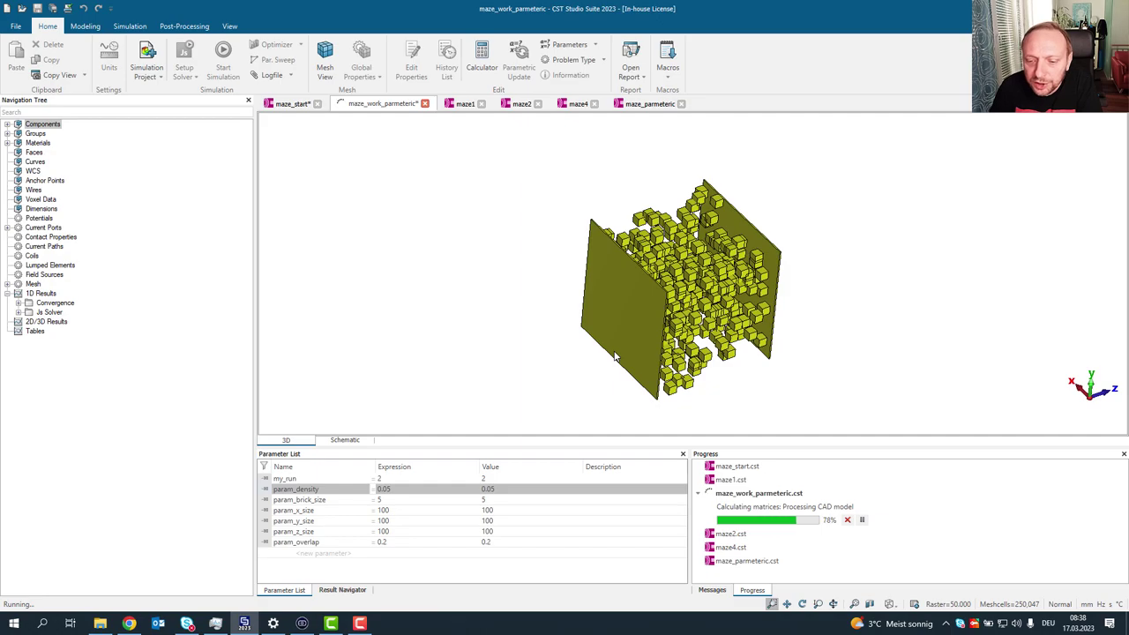
pyautogui.moveTo(746, 343); pyautogui.dragTo(658, 343)
pyautogui.scroll(3, 703, 308)
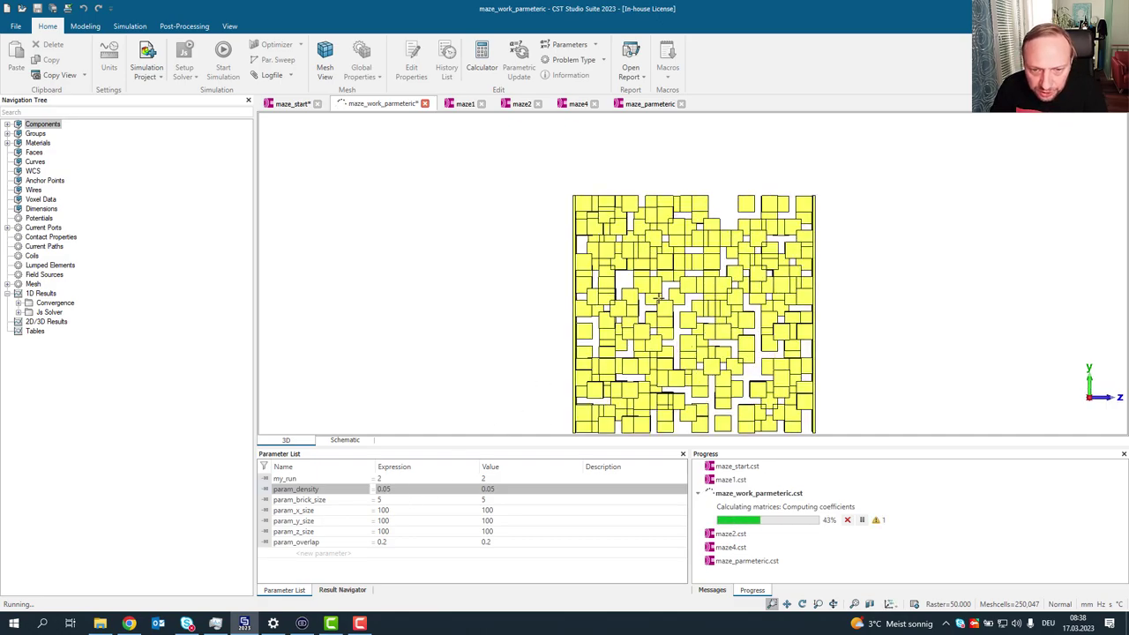
pyautogui.moveTo(660, 298); pyautogui.dragTo(687, 358)
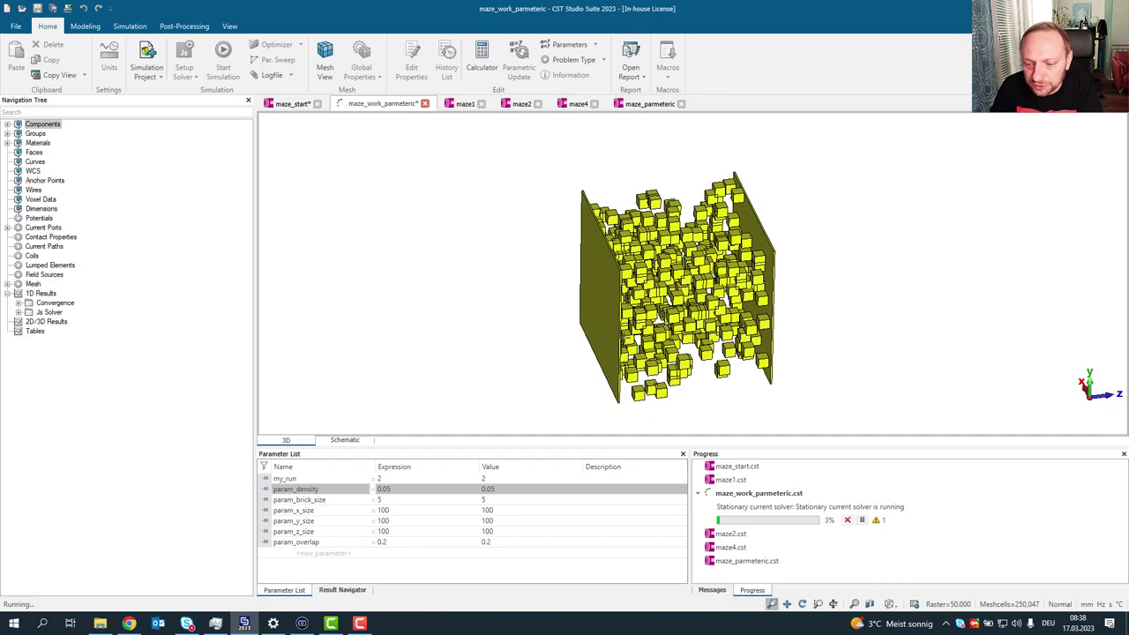
pyautogui.click(721, 591)
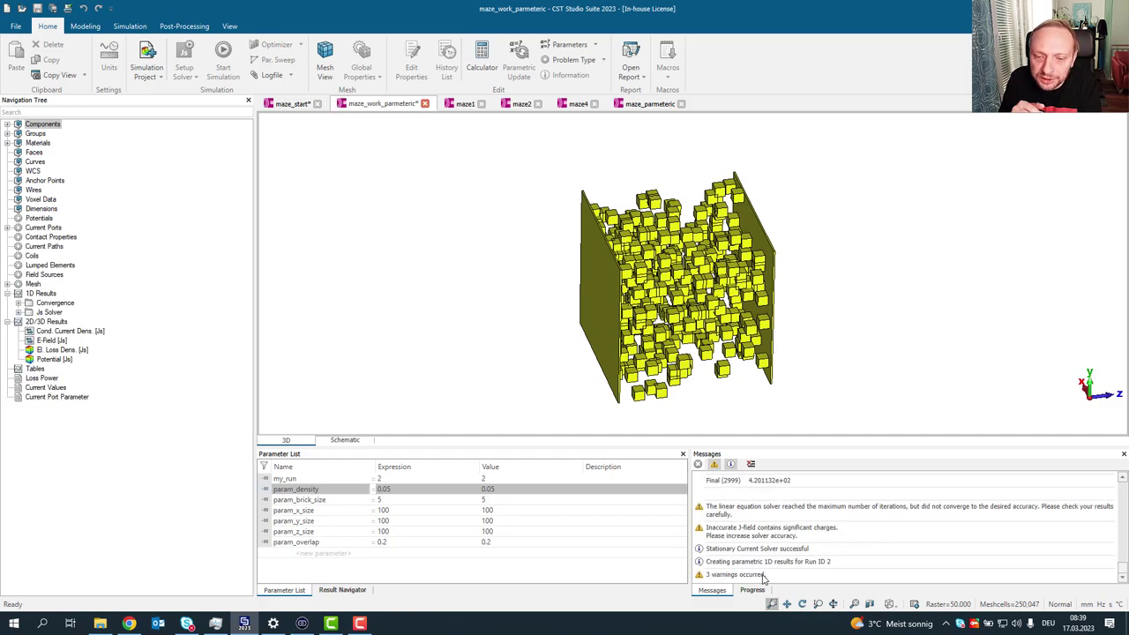
pyautogui.hotkey('ctrl', 's')
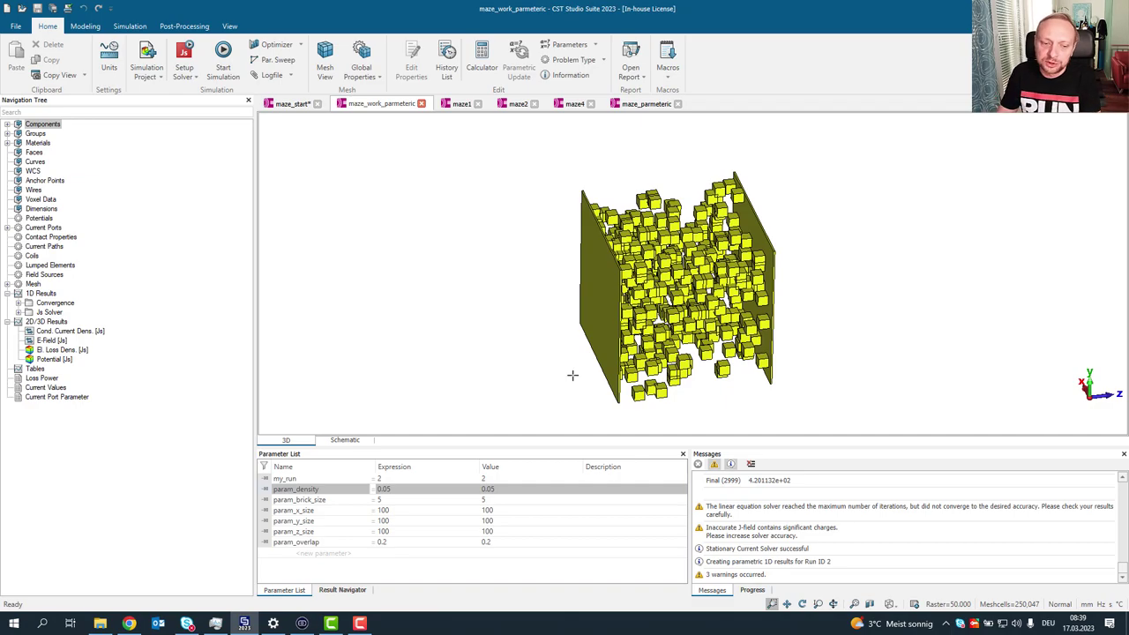
# - Set param_density to 0.20, deleting the current results, and run the simulation of the denser maze
pyautogui.doubleClick(412, 490)
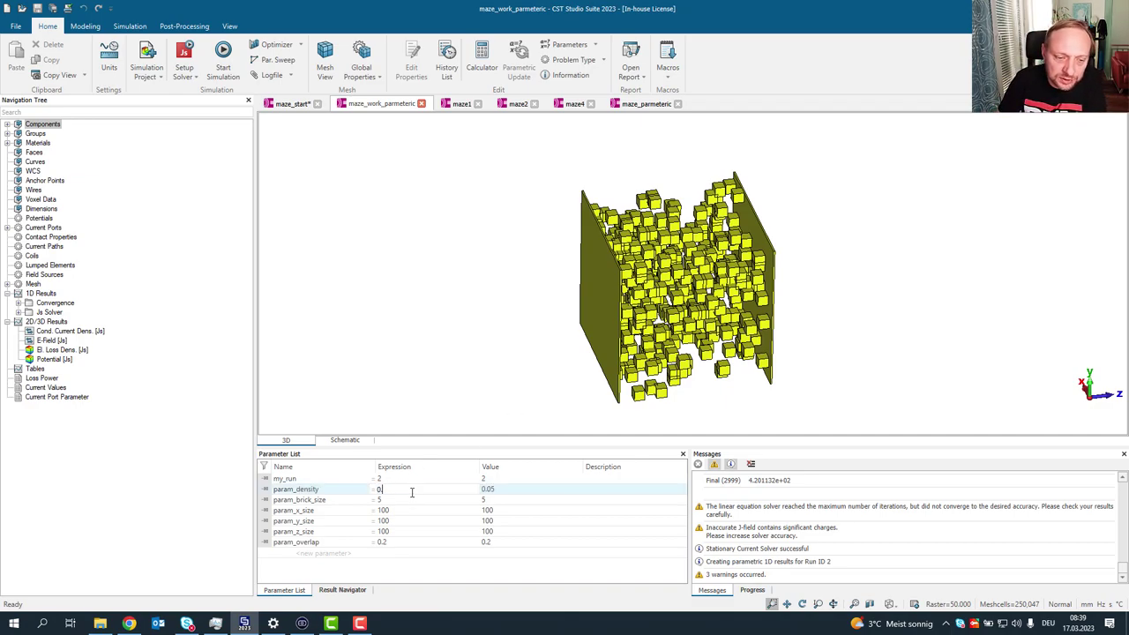
pyautogui.write('0.20')
pyautogui.press('Return')
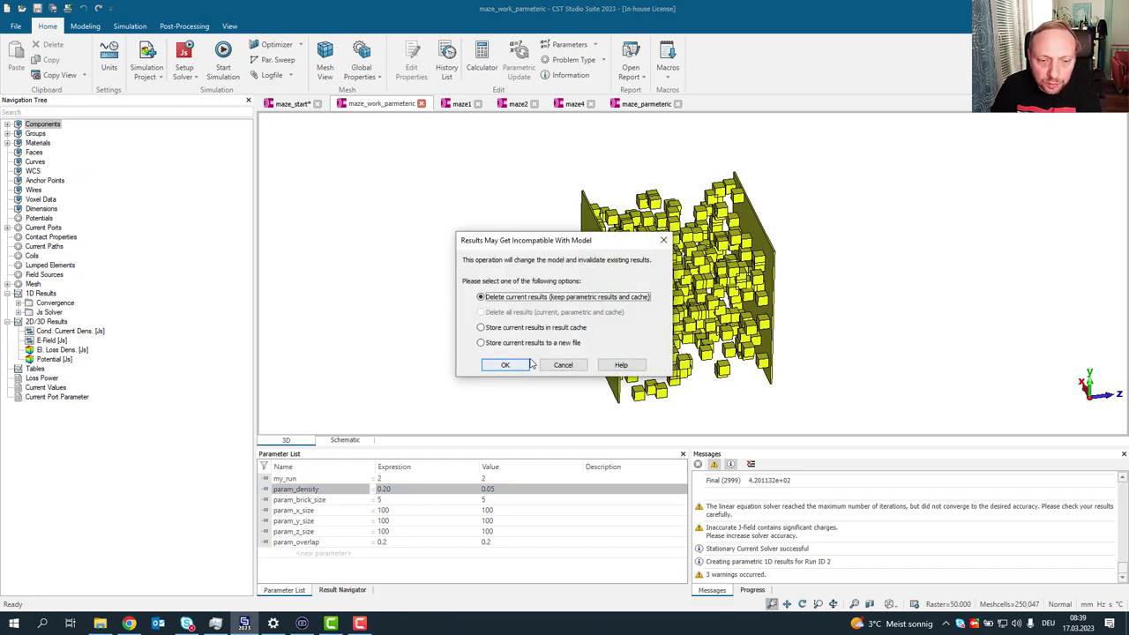
pyautogui.click(524, 362)
pyautogui.click(223, 61)
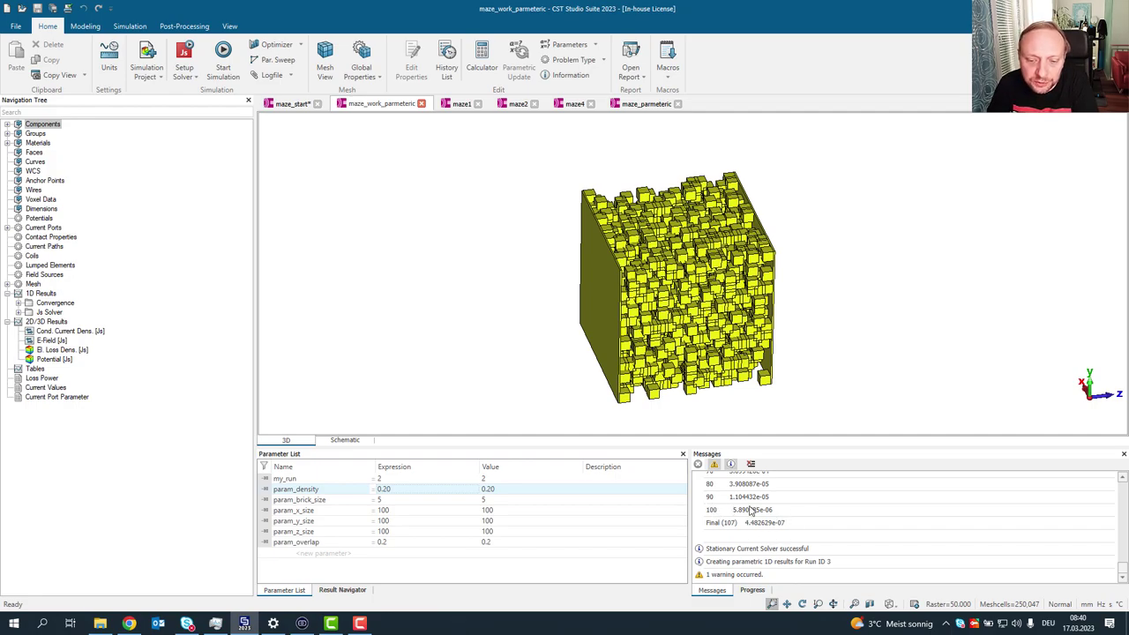
# - Display Cond. Current Dens. [Js] as Arrows and lower the colour ramp maximum to 895.932 A/m^2
pyautogui.click(78, 332)
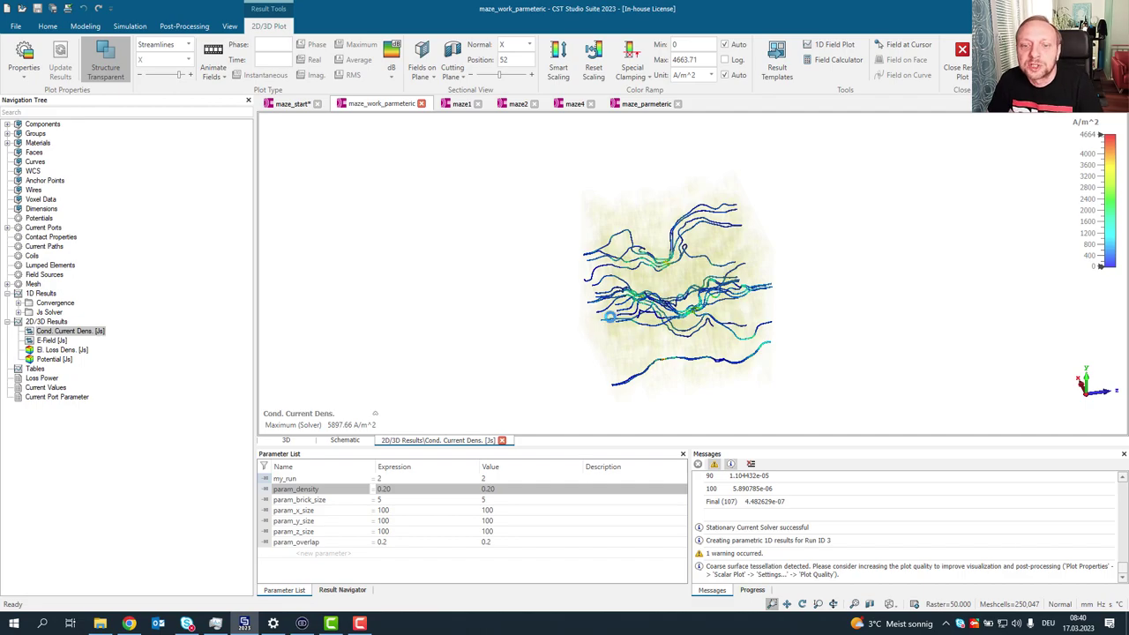
pyautogui.click(165, 46)
pyautogui.click(168, 57)
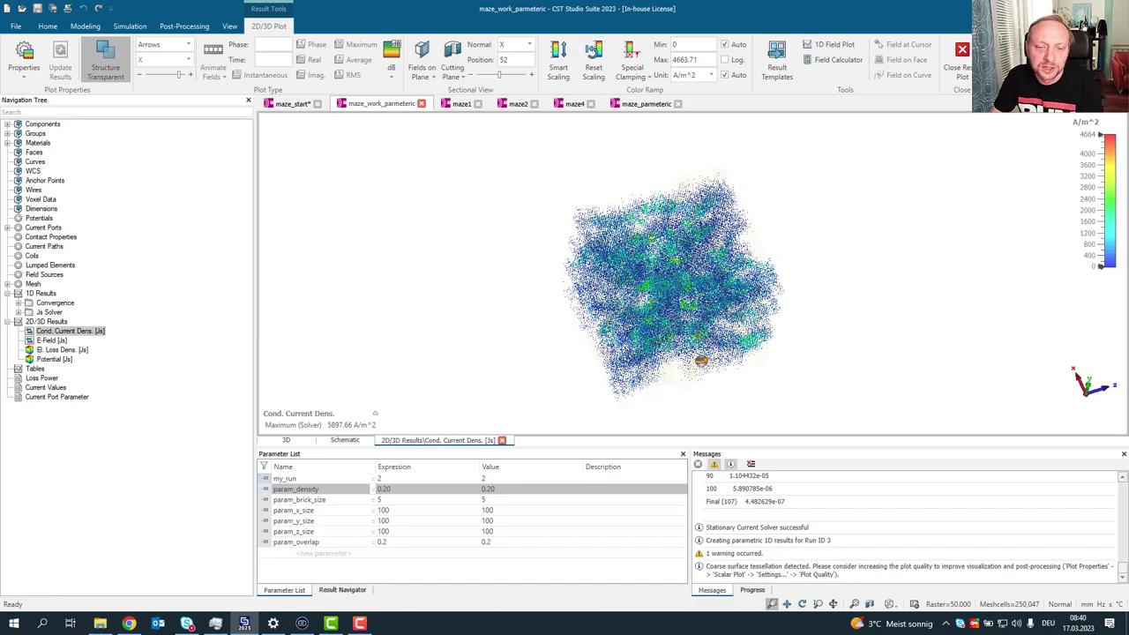
pyautogui.press('space')
pyautogui.moveTo(540, 177); pyautogui.dragTo(803, 360)
pyautogui.moveTo(674, 331); pyautogui.dragTo(675, 335)
pyautogui.scroll(-3, 673, 336)
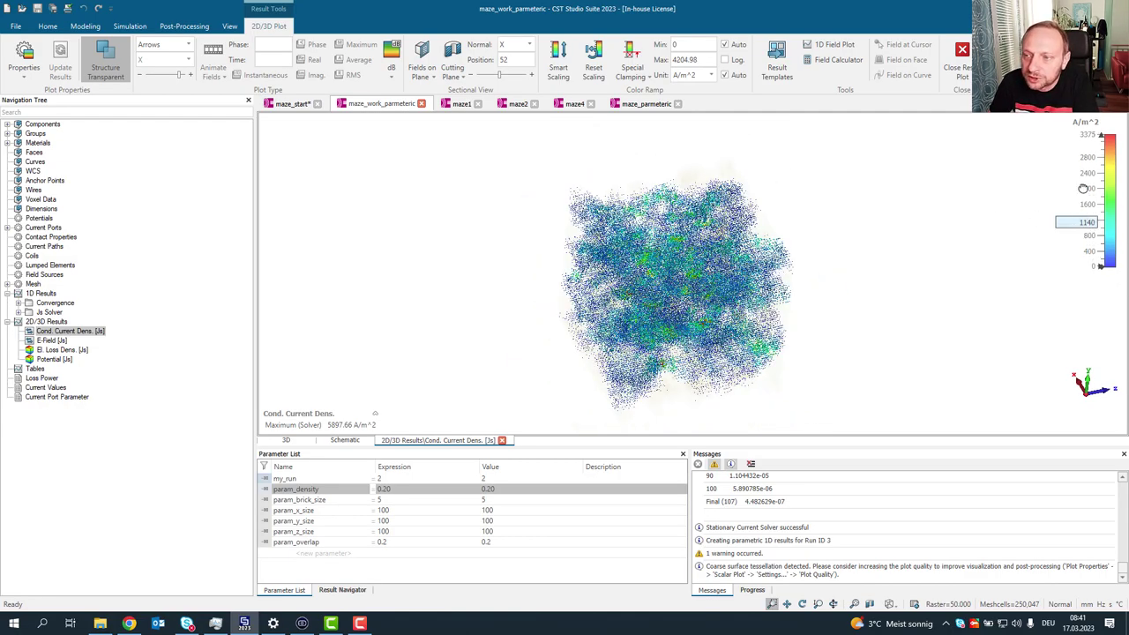
pyautogui.moveTo(1083, 189)
pyautogui.mouseDown()
pyautogui.moveTo(1088, 214)
pyautogui.moveTo(1071, 189)
pyautogui.mouseUp()
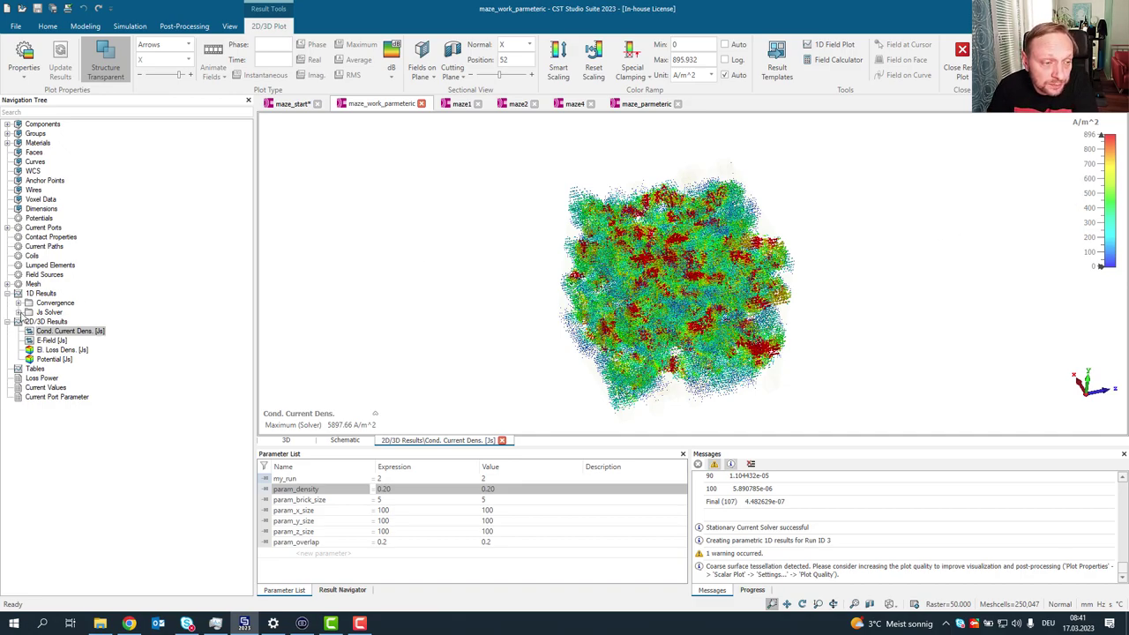
# - Plot the Js Solver voltage of currentport1 against param_density and isolate the run with density 0.2
pyautogui.click(18, 313)
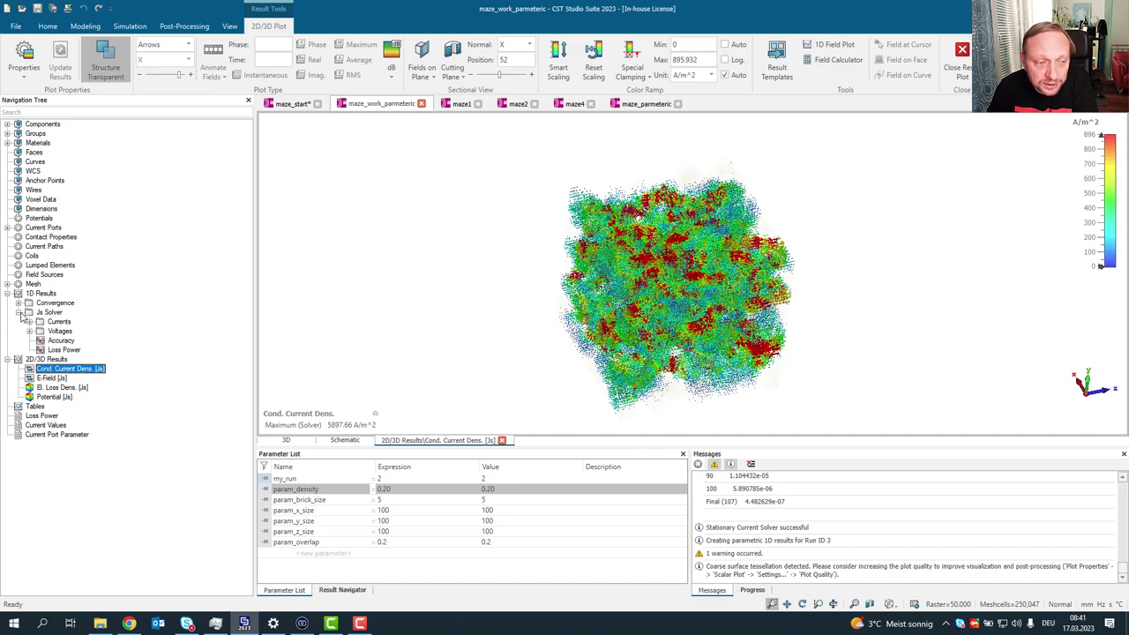
pyautogui.click(29, 331)
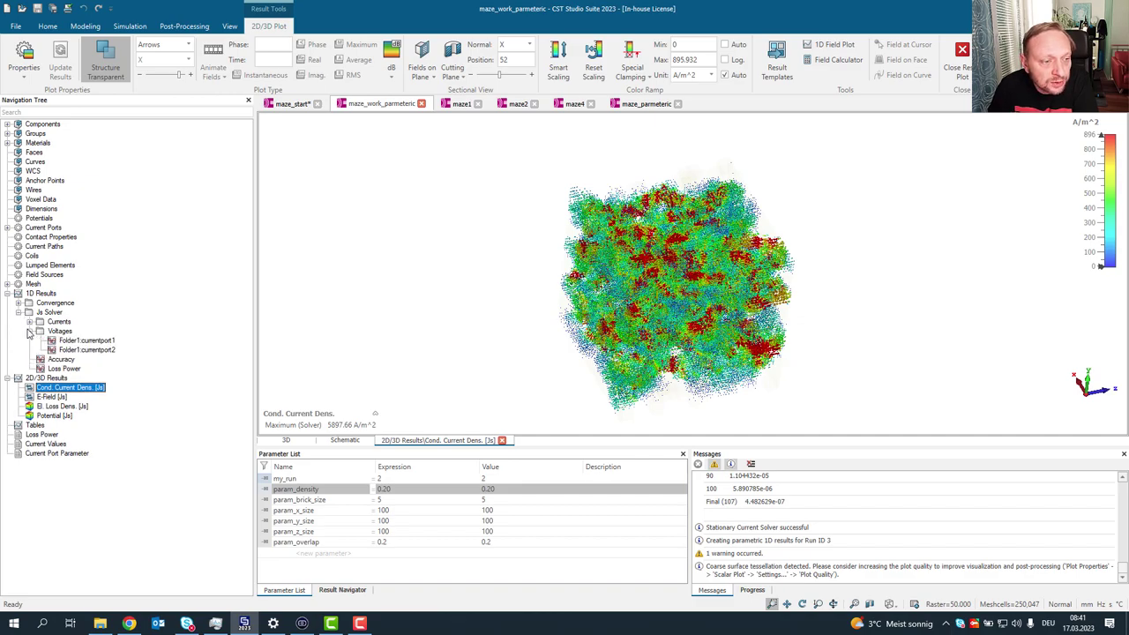
pyautogui.click(78, 340)
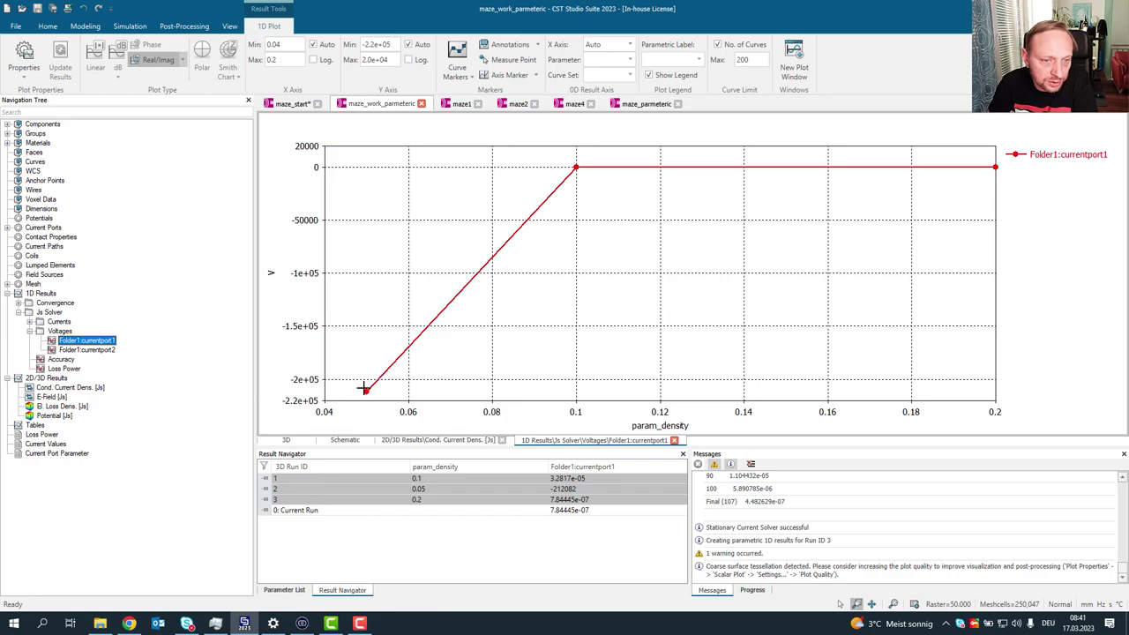
pyautogui.click(433, 501)
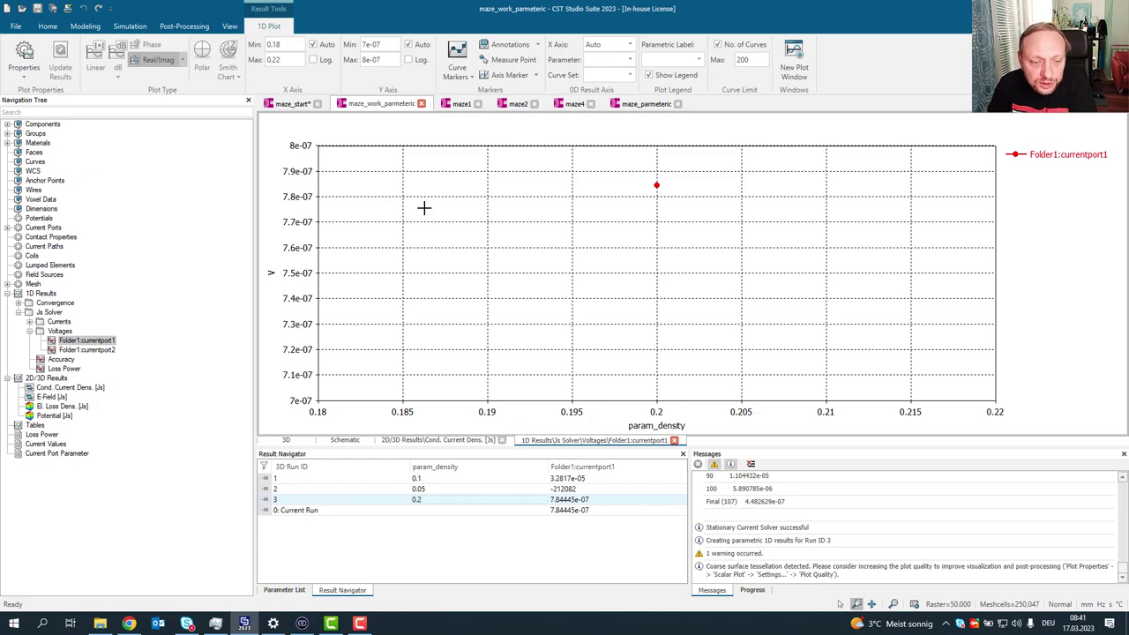
# - Switch to the maze1 project and change its current density plot to Streamlines
pyautogui.click(462, 104)
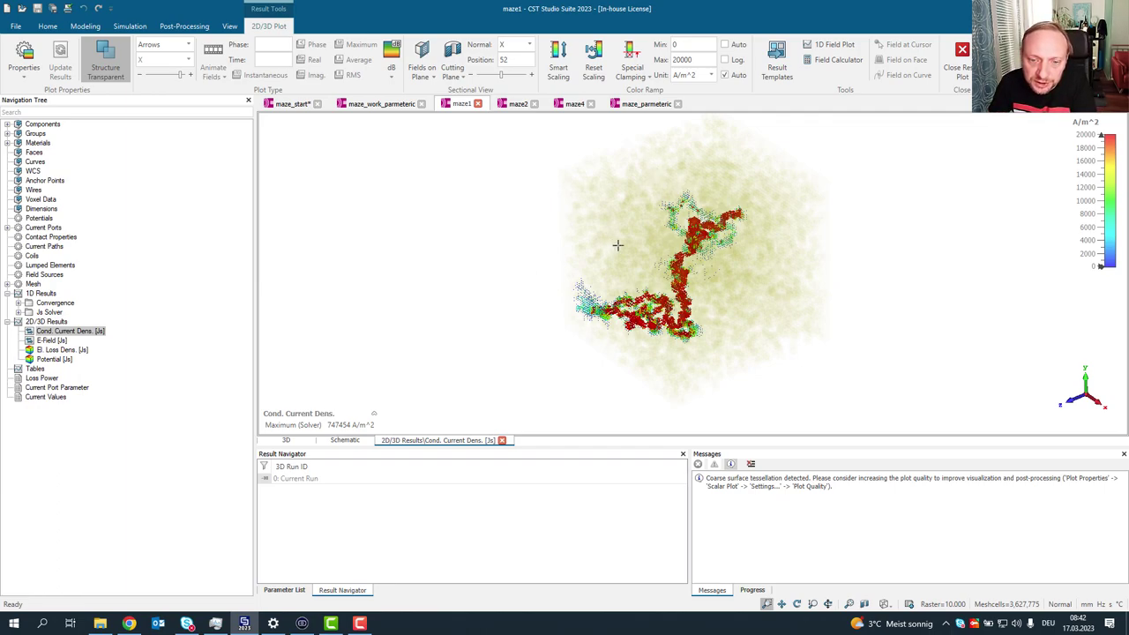
pyautogui.moveTo(693, 248); pyautogui.dragTo(743, 312)
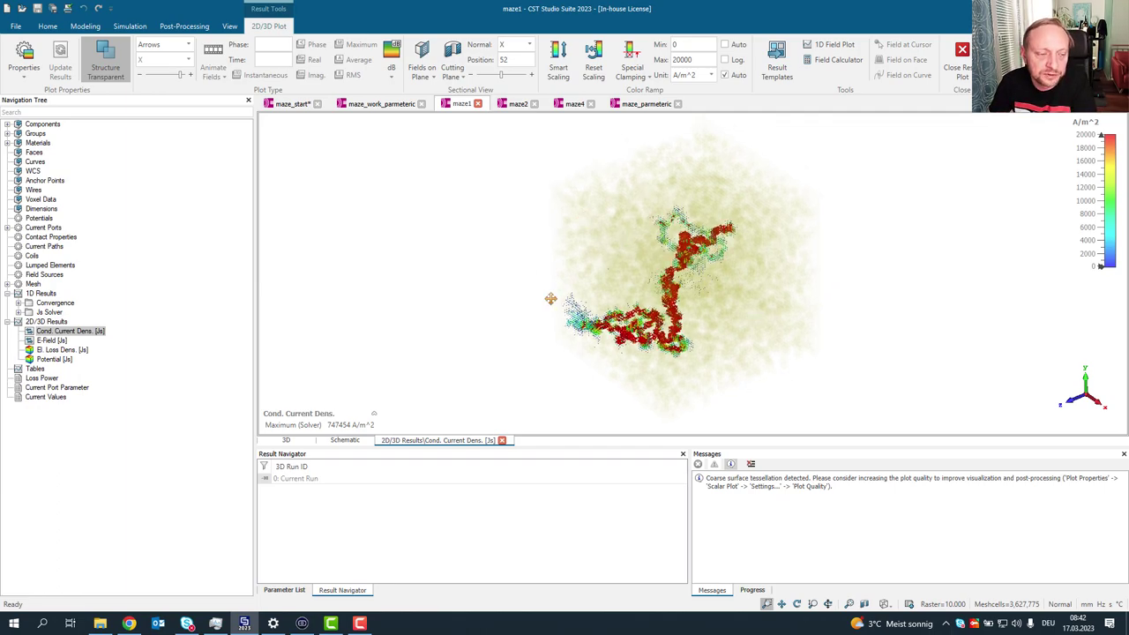
pyautogui.click(163, 44)
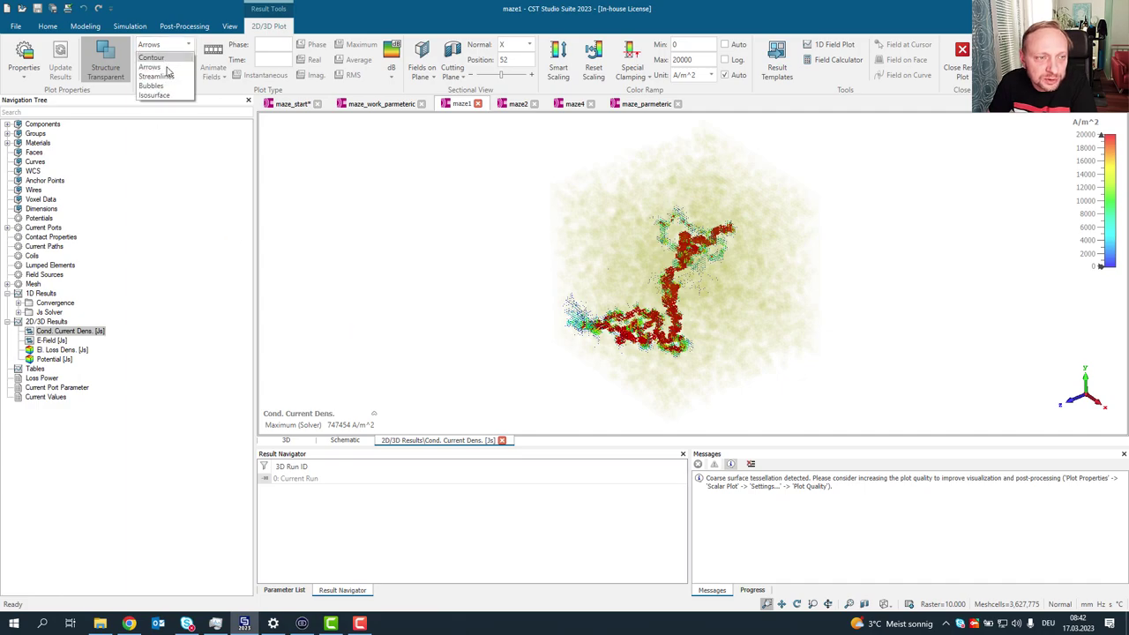
pyautogui.click(159, 76)
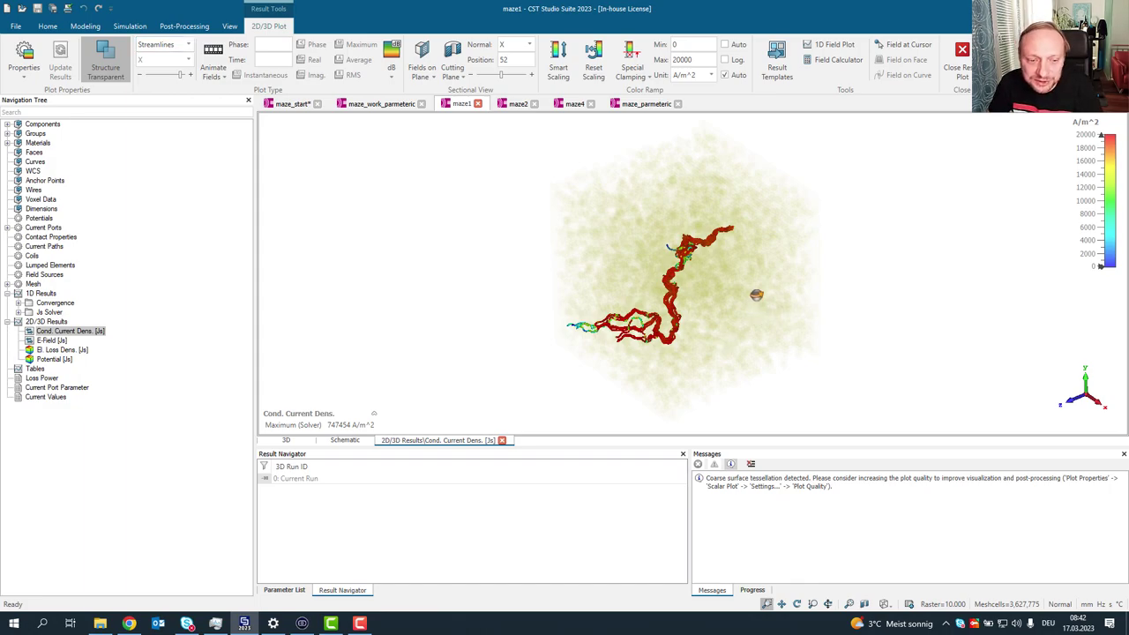
# - Examine the maze1 streamlines from several angles, looking closely at the branches where the current path splits near one end
pyautogui.moveTo(754, 293); pyautogui.dragTo(723, 312)
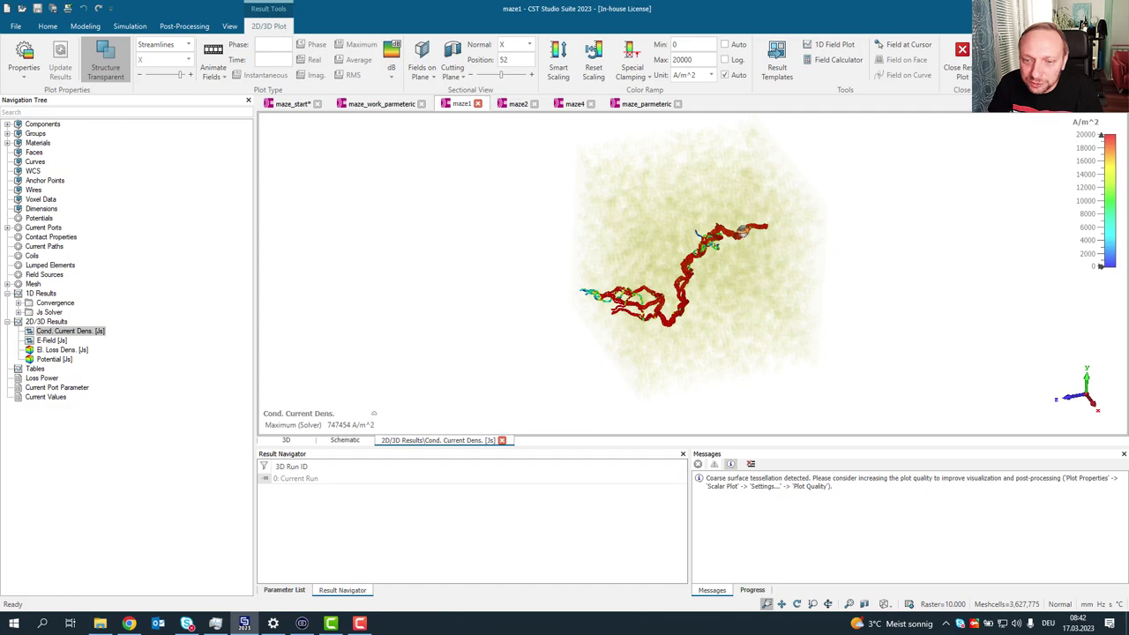
pyautogui.moveTo(587, 298); pyautogui.dragTo(619, 365)
pyautogui.moveTo(559, 277); pyautogui.dragTo(679, 378)
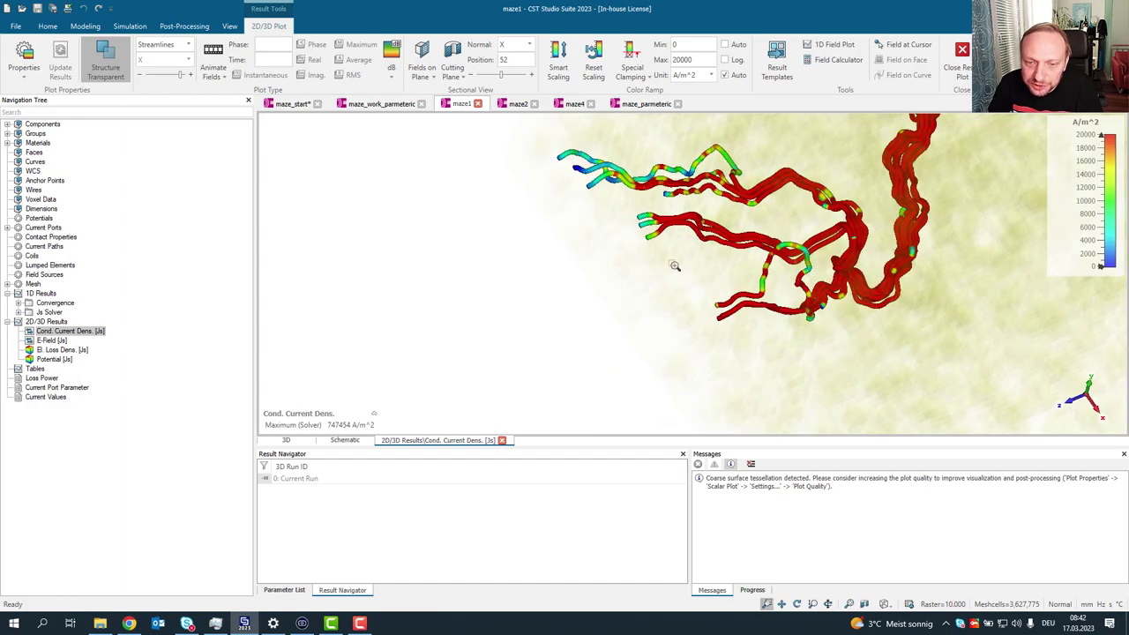
pyautogui.scroll(-3, 696, 240)
pyautogui.moveTo(771, 210); pyautogui.dragTo(792, 297)
pyautogui.scroll(5, 738, 338)
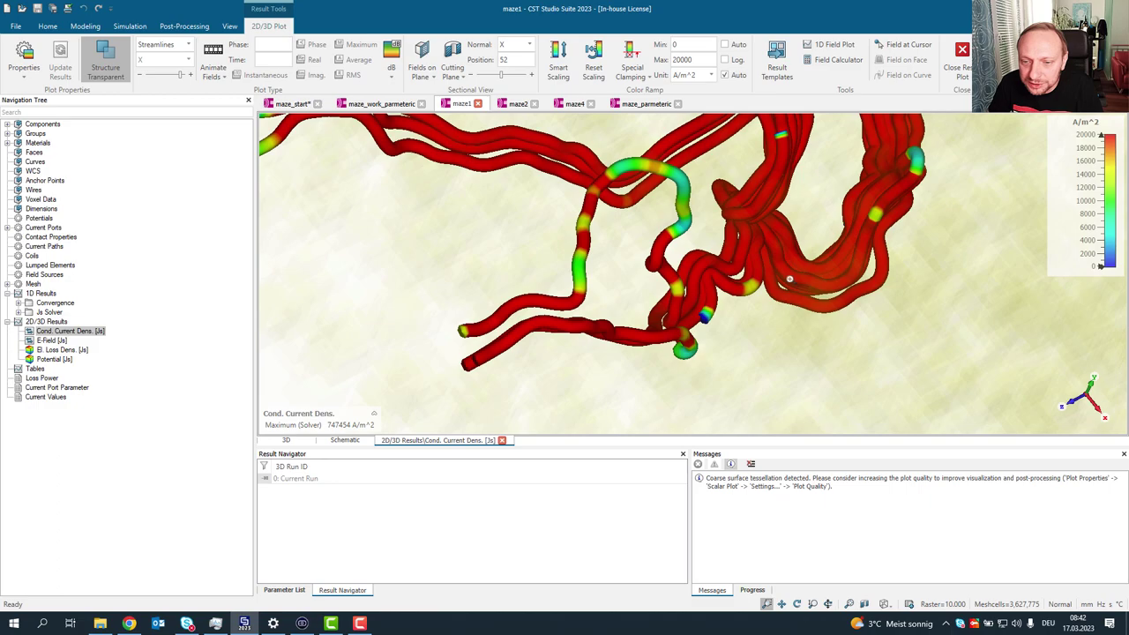
pyautogui.scroll(-3, 791, 289)
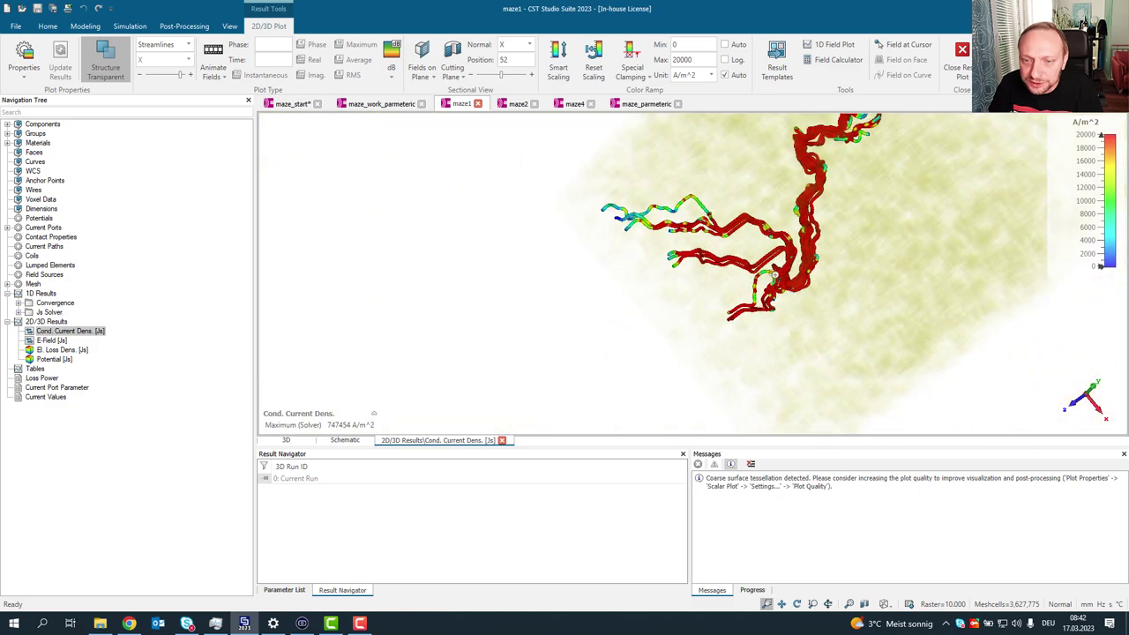
pyautogui.moveTo(739, 260); pyautogui.dragTo(684, 202)
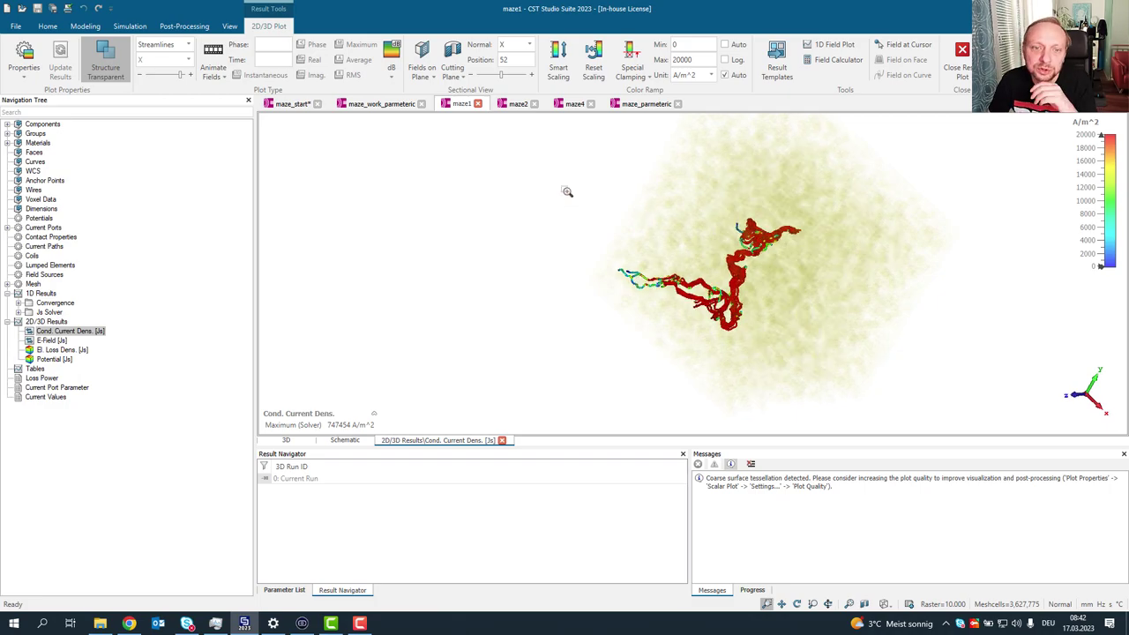
# - Switch to the maze2 project and examine its current streamlines, including the main path, side loops and thinner branches
pyautogui.click(516, 105)
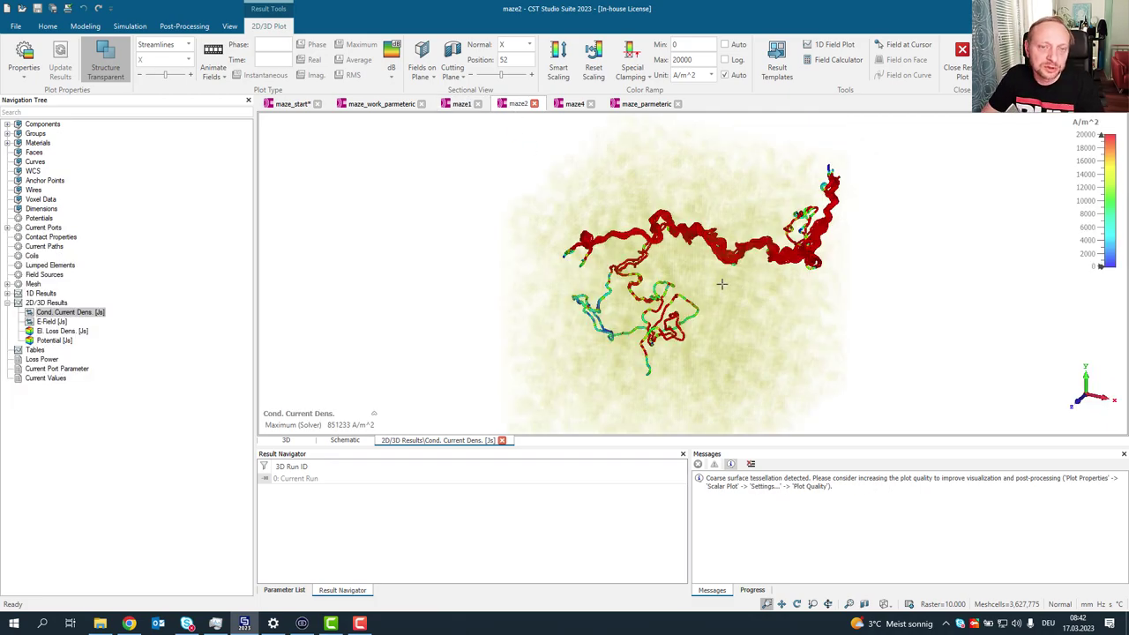
pyautogui.scroll(-4, 722, 283)
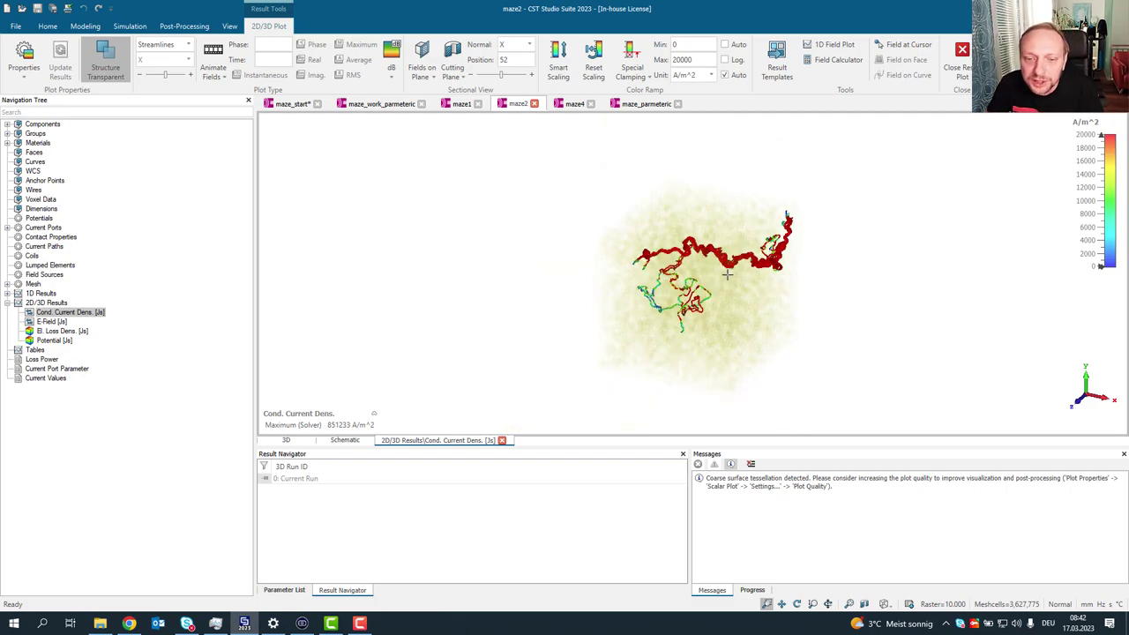
pyautogui.moveTo(702, 243); pyautogui.dragTo(661, 294)
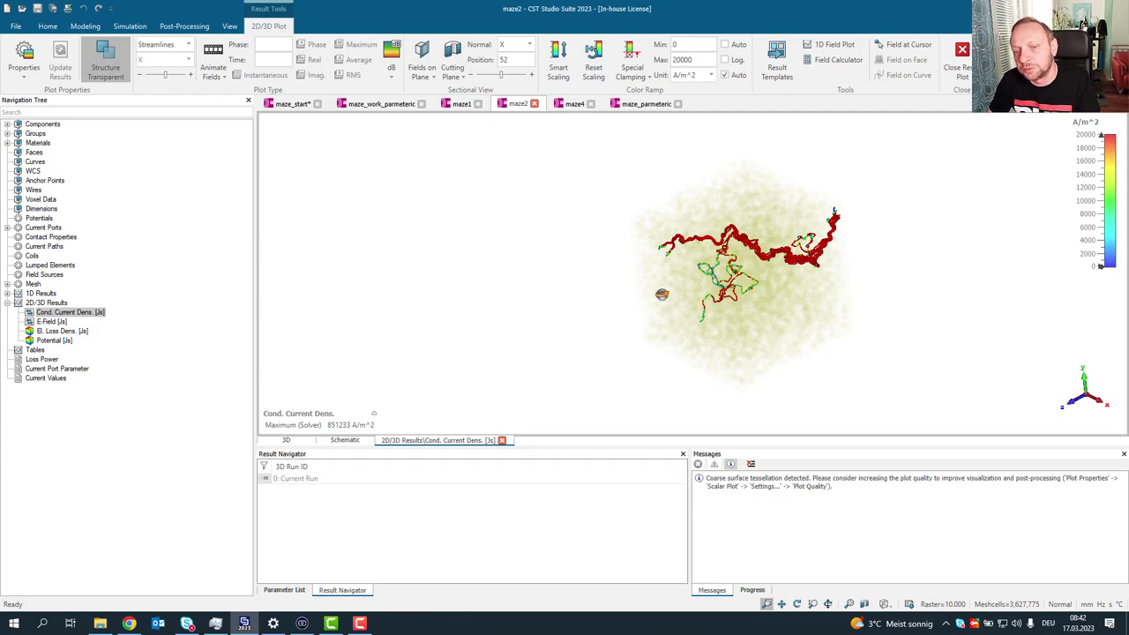
pyautogui.moveTo(782, 284); pyautogui.dragTo(767, 223)
pyautogui.scroll(5, 781, 239)
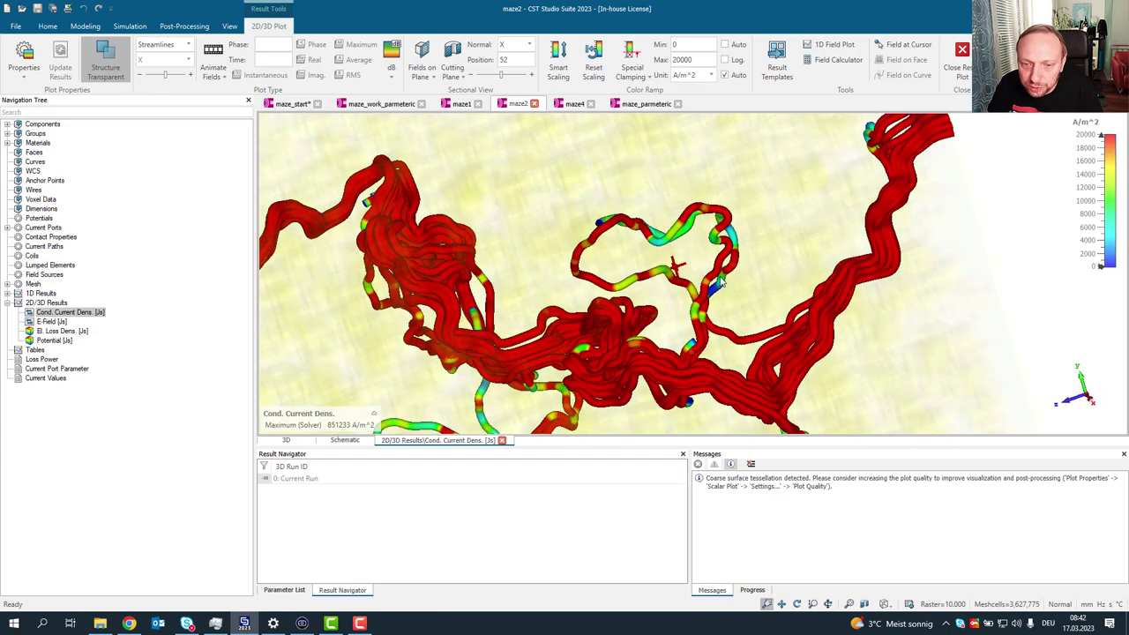
pyautogui.scroll(-5, 799, 287)
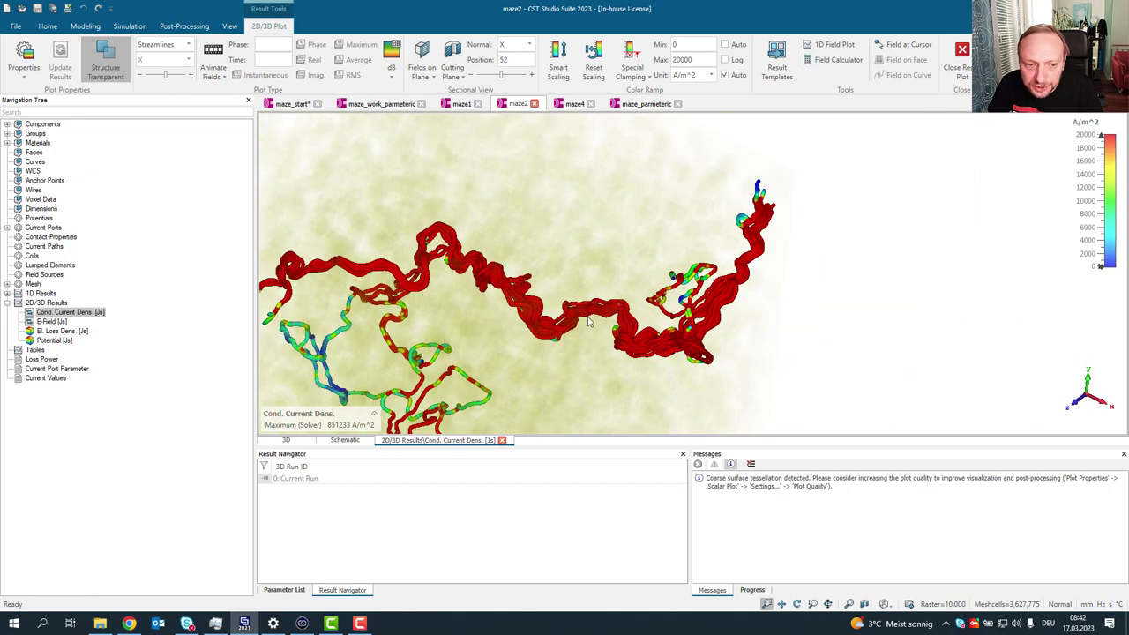
pyautogui.moveTo(642, 269); pyautogui.dragTo(655, 262)
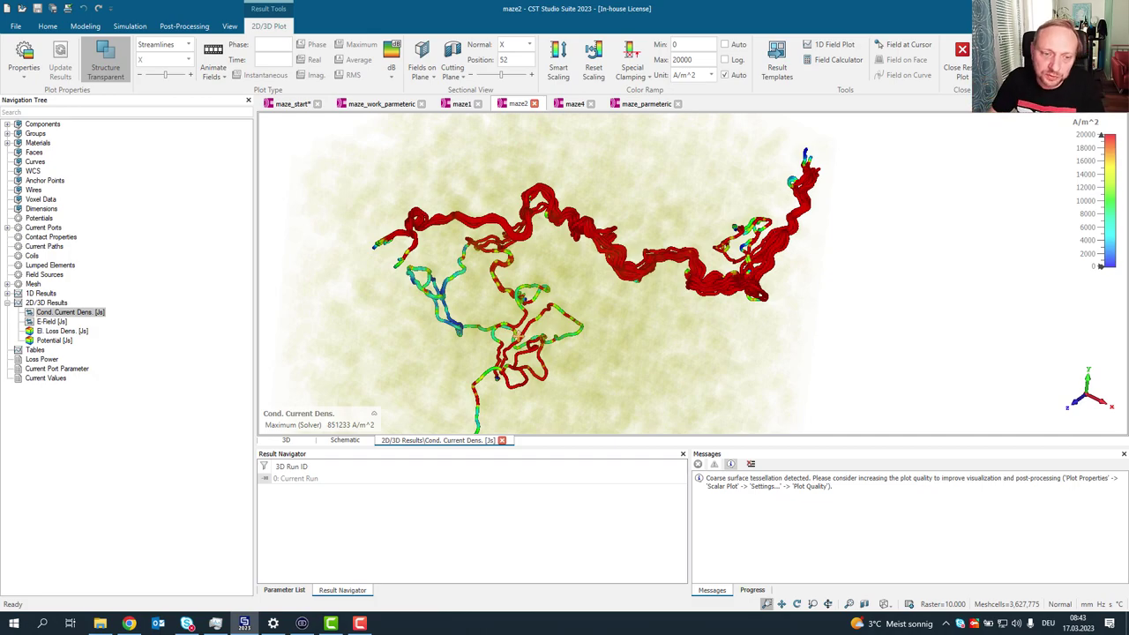
pyautogui.moveTo(427, 334); pyautogui.dragTo(529, 304)
pyautogui.scroll(-5, 495, 282)
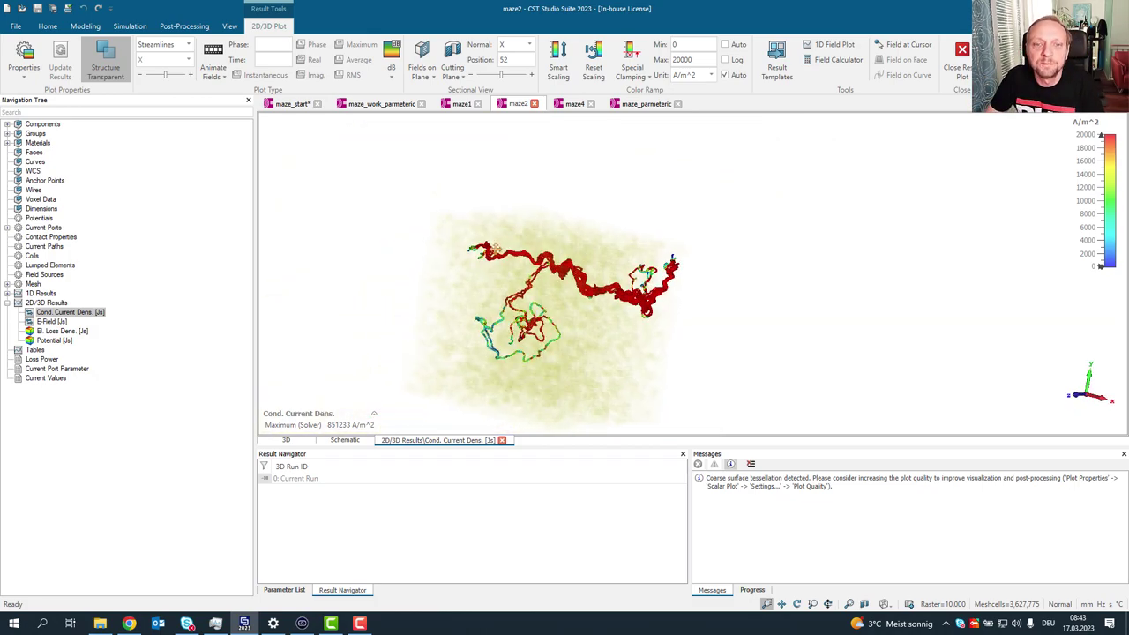
# - Switch to the maze4 project and examine the branches of its current streamlines at close range
pyautogui.click(574, 104)
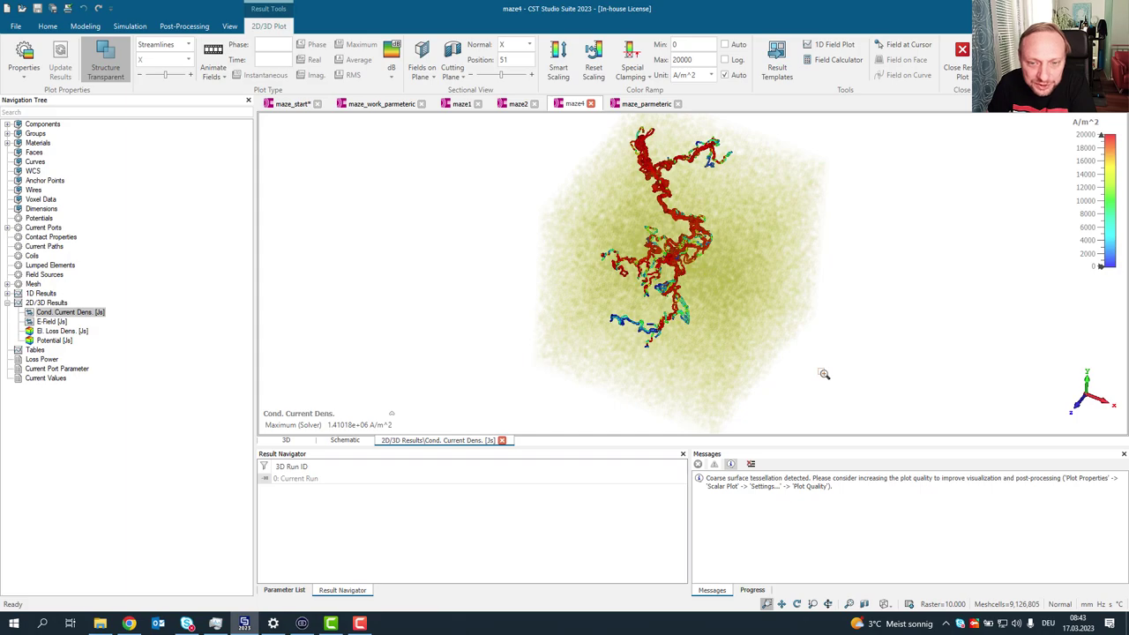
pyautogui.scroll(2, 823, 374)
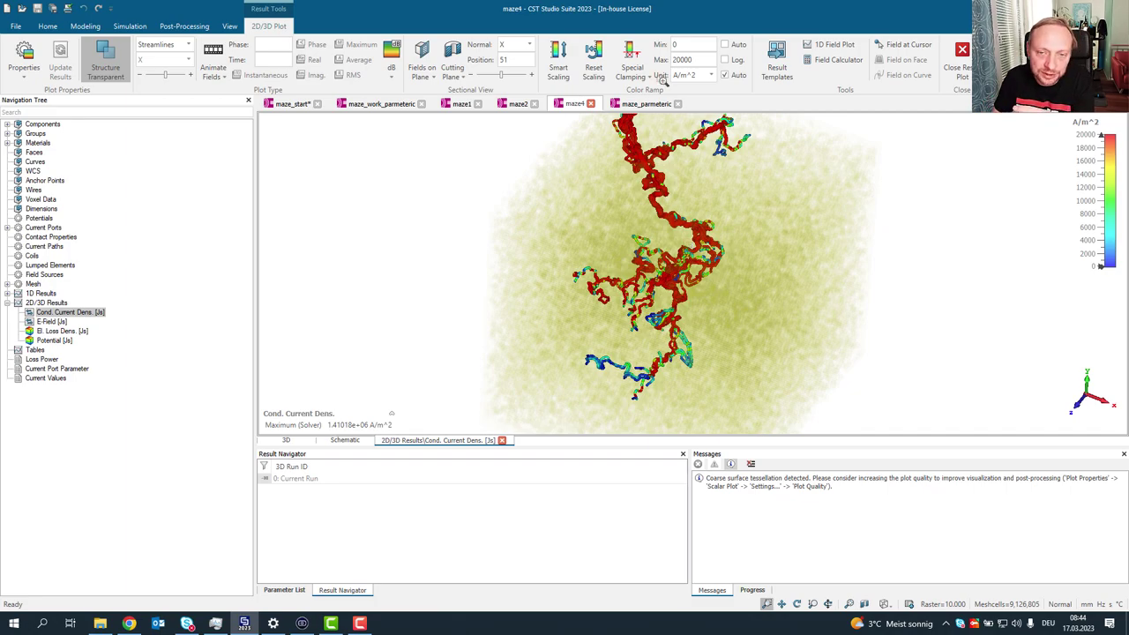
# - Switch to the maze_parmeteric project, sort its result runs by param_density in ascending order and look through the list
pyautogui.click(642, 103)
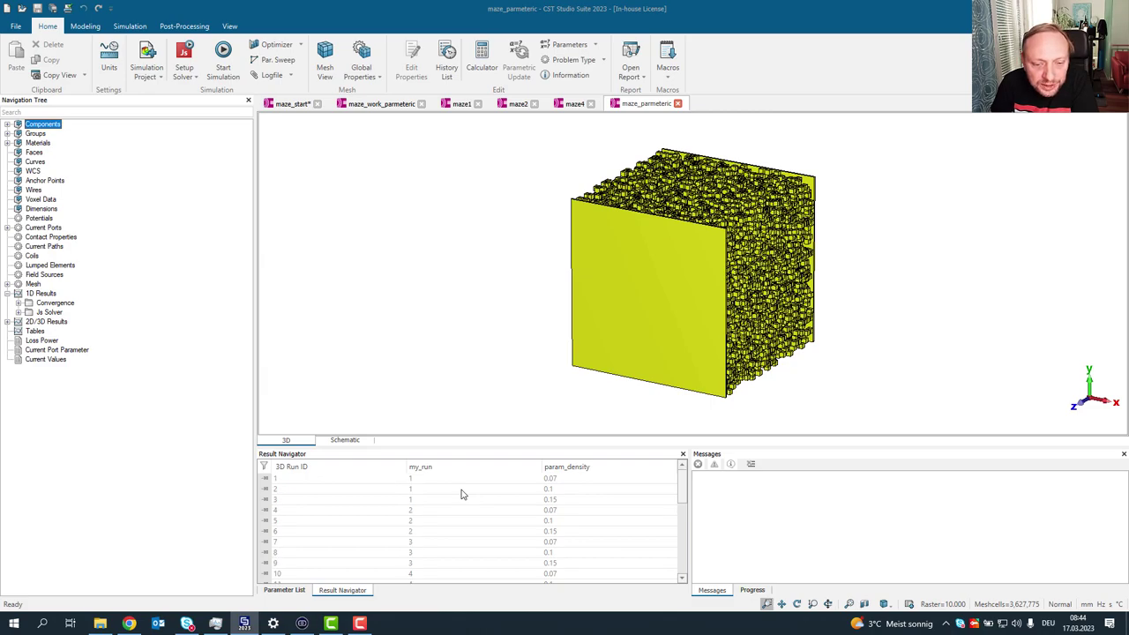
pyautogui.click(588, 467)
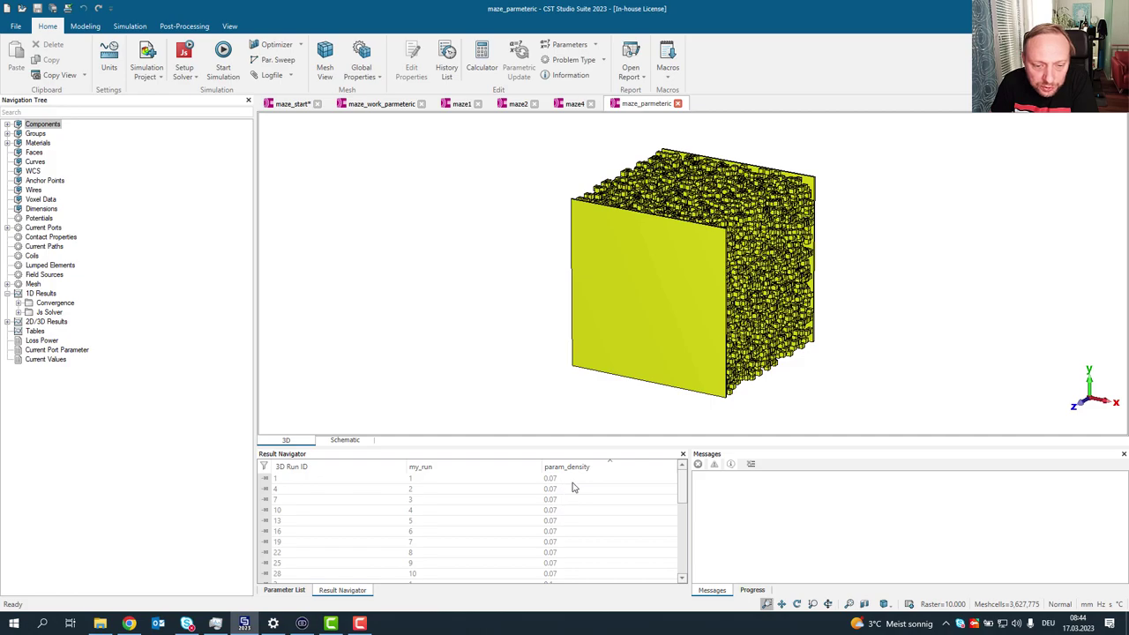
pyautogui.scroll(-6, 574, 488)
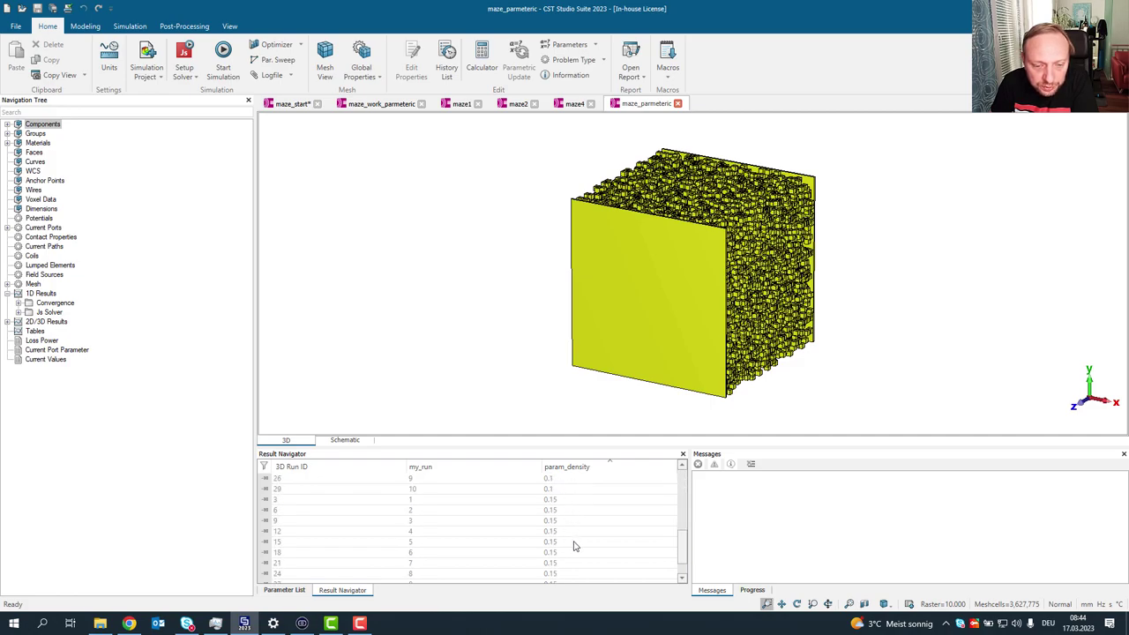
pyautogui.scroll(2, 565, 519)
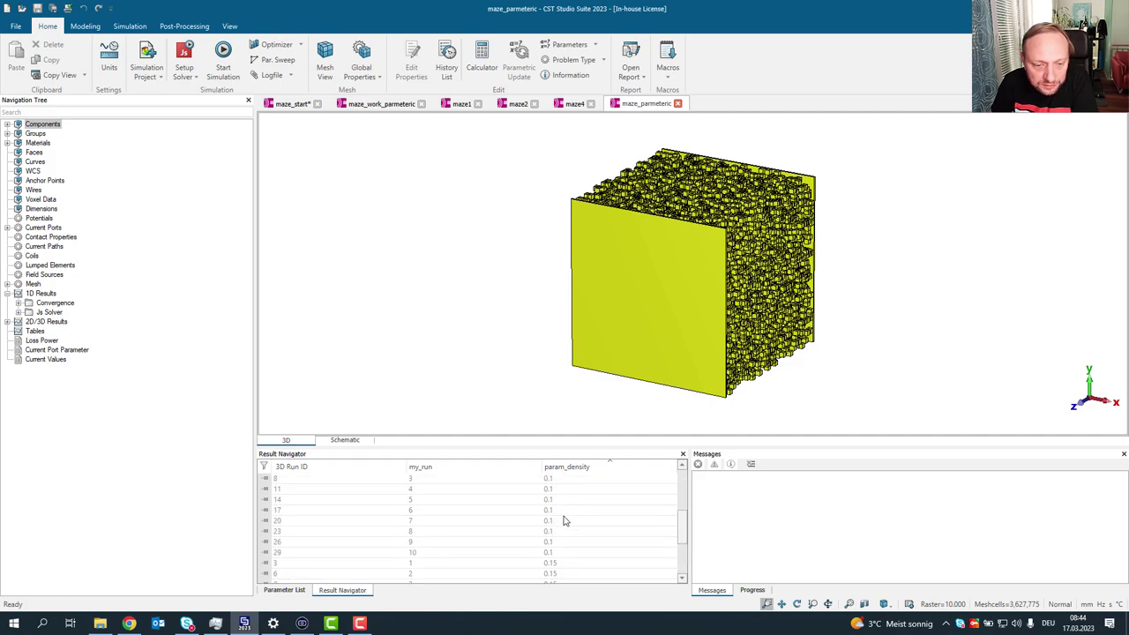
pyautogui.scroll(4, 566, 521)
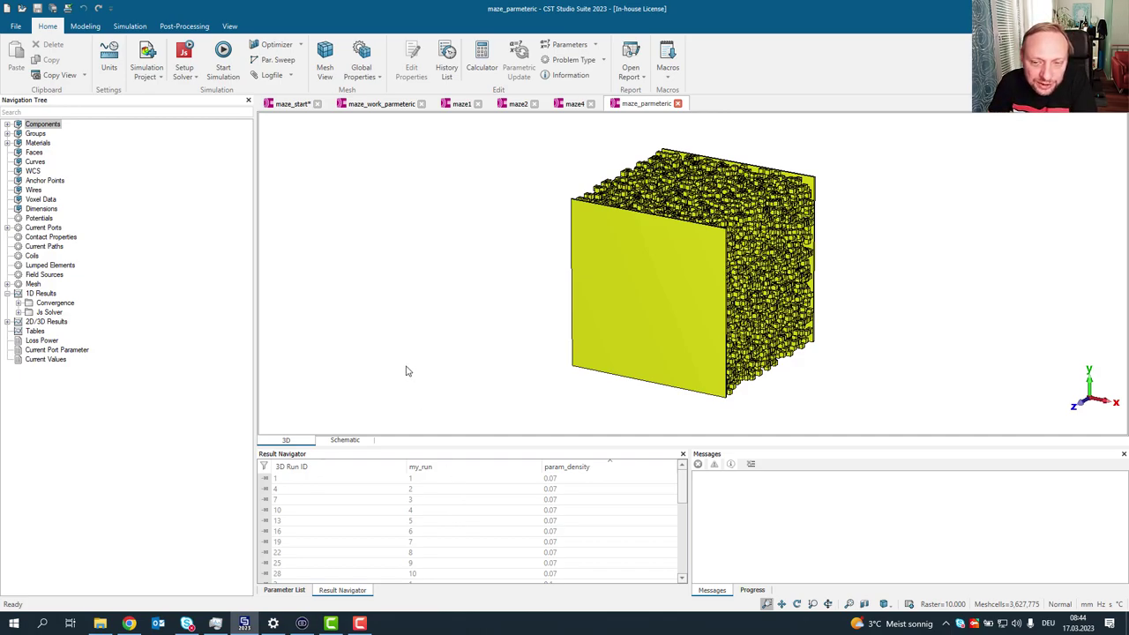
# - Plot the solver's Residual convergence and restrict the curves to the ten runs with param_density 0.07
pyautogui.click(17, 303)
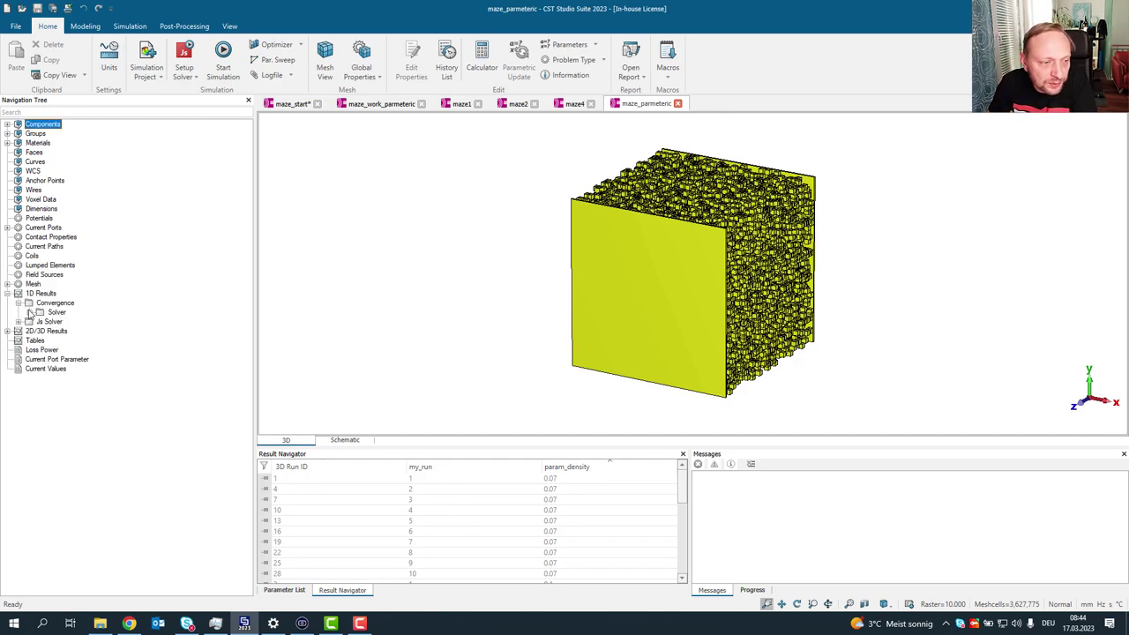
pyautogui.click(29, 312)
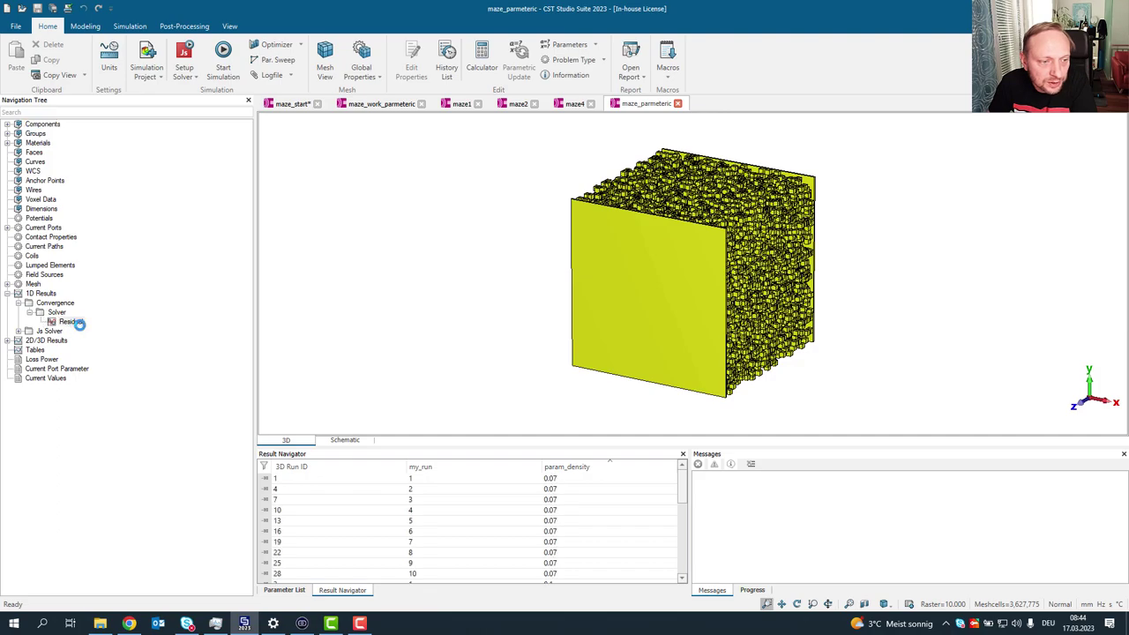
pyautogui.click(72, 322)
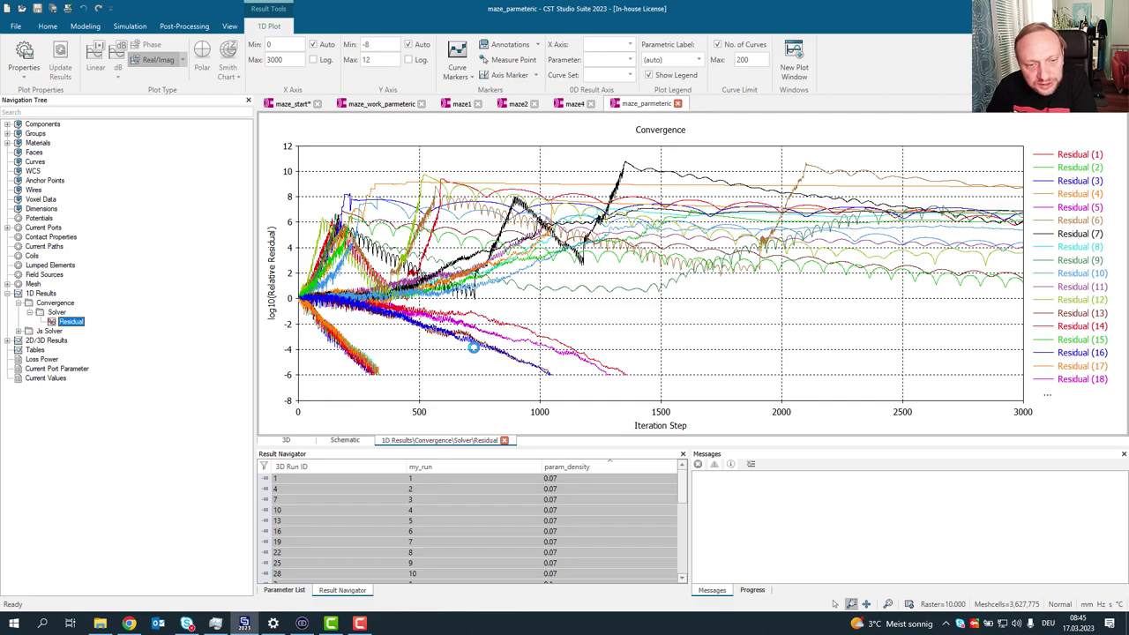
pyautogui.click(571, 573)
pyautogui.keyDown('shift'); pyautogui.click(565, 483); pyautogui.keyUp('shift')
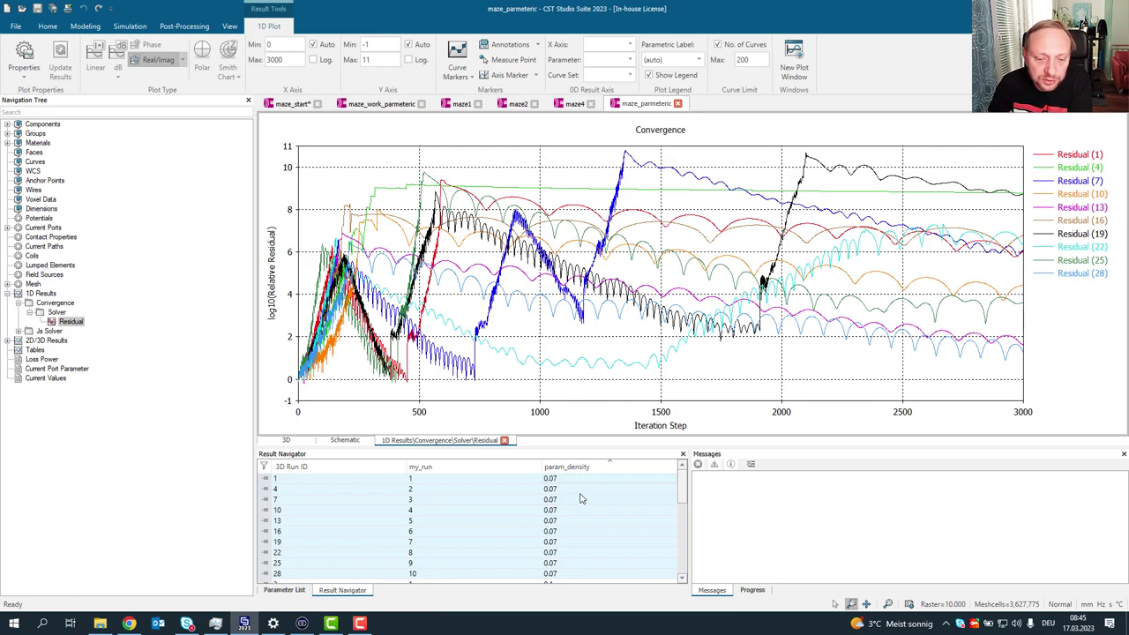
# - Restrict the residual convergence plot to the ten runs with param_density 0.1
pyautogui.scroll(-2, 582, 499)
pyautogui.click(567, 524)
pyautogui.scroll(-3, 567, 526)
pyautogui.keyDown('shift'); pyautogui.click(566, 522); pyautogui.keyUp('shift')
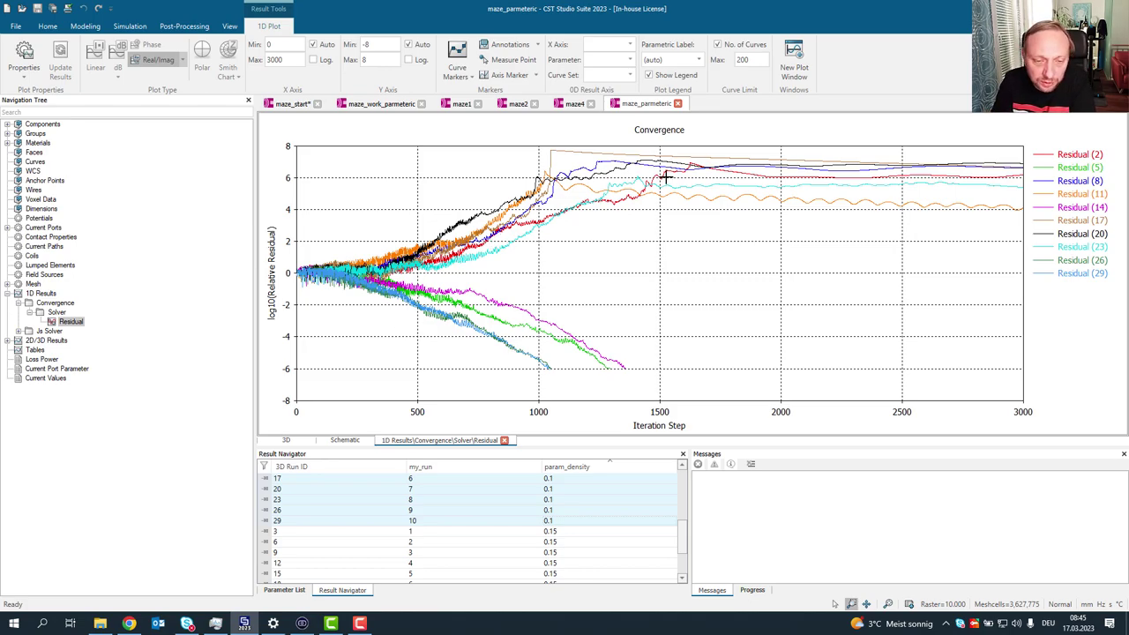
# - Restrict the residual convergence plot to the ten runs with param_density 0.15
pyautogui.click(576, 533)
pyautogui.scroll(-2, 577, 536)
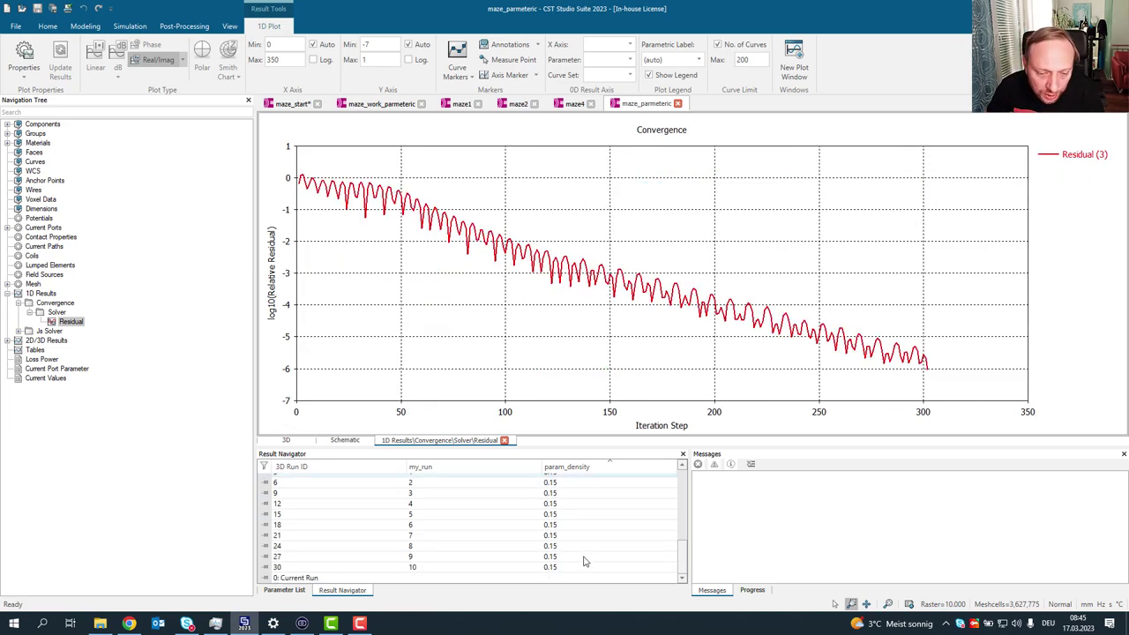
pyautogui.keyDown('shift'); pyautogui.click(583, 567); pyautogui.keyUp('shift')
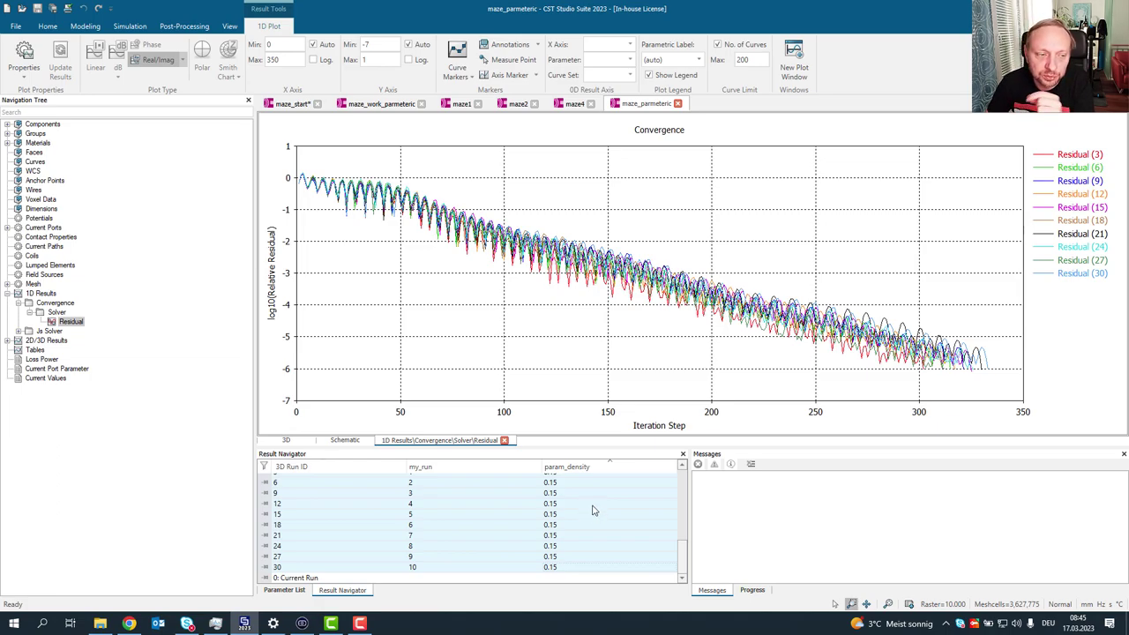
# - Plot the Js Solver voltage of currentport1 for the 0.15 density runs and review their listed values
pyautogui.click(19, 330)
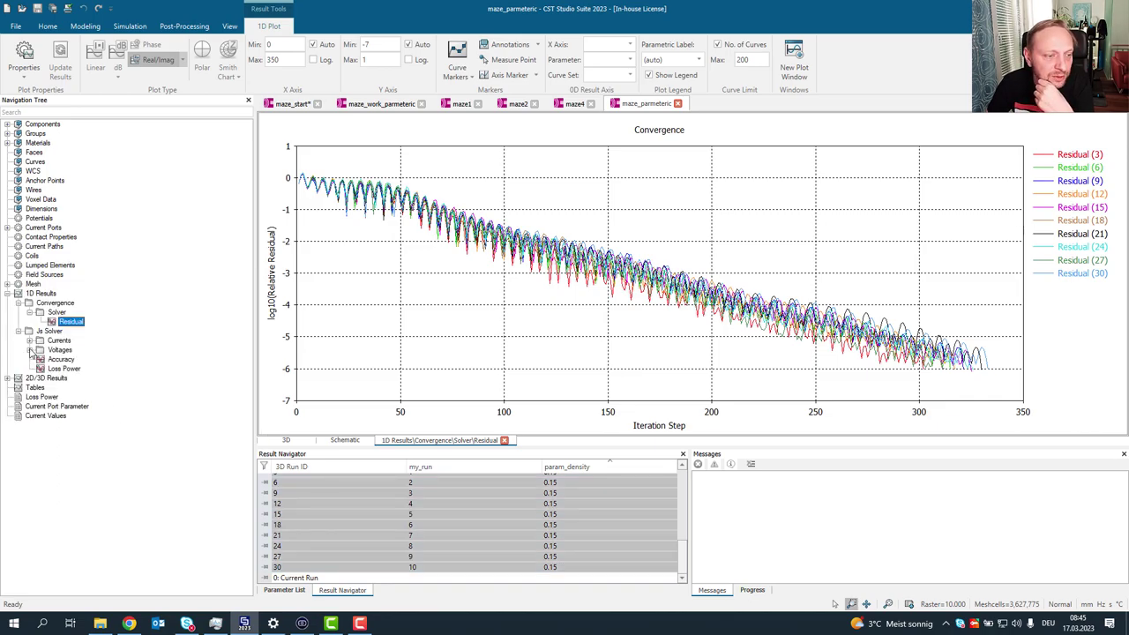
pyautogui.click(29, 350)
pyautogui.click(72, 361)
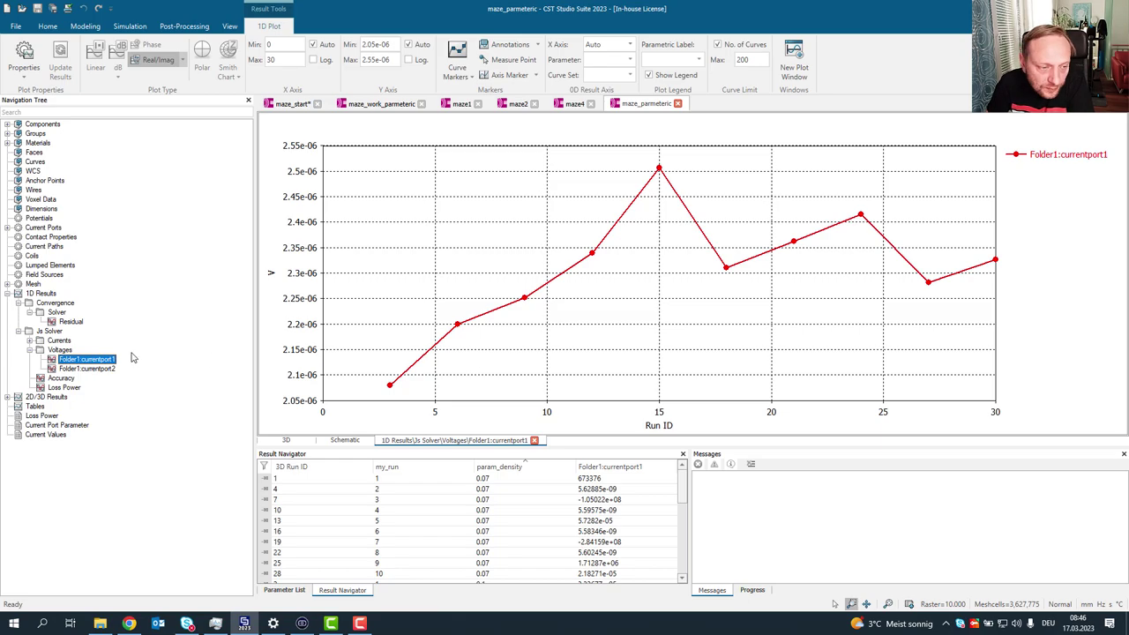
pyautogui.moveTo(685, 508); pyautogui.dragTo(685, 573)
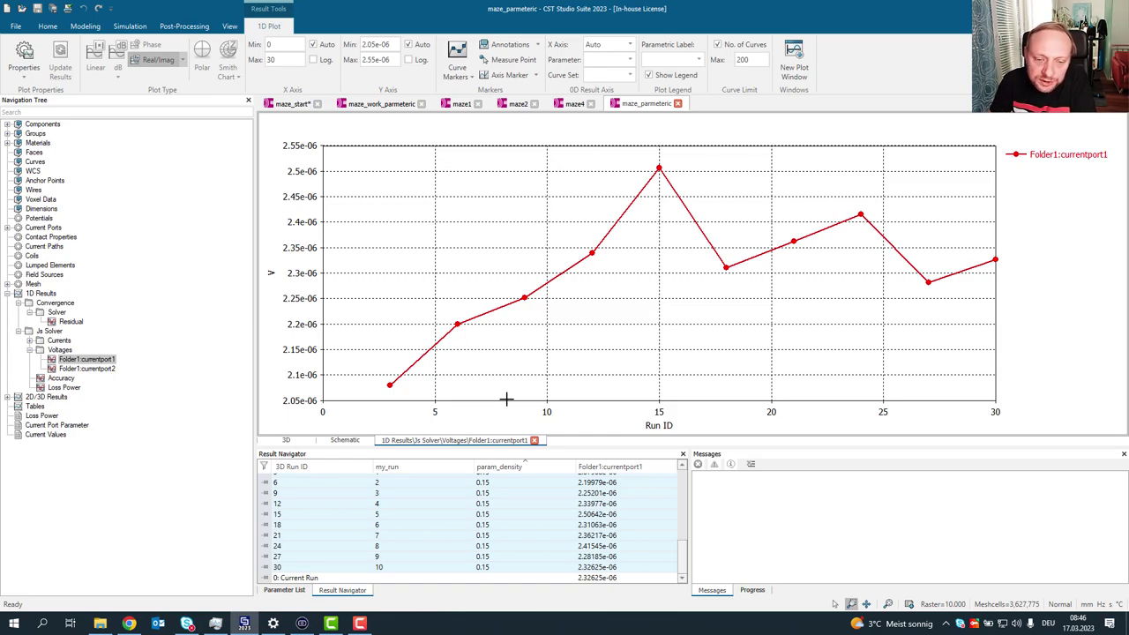
# - Restrict the currentport1 voltage plot to the ten runs with param_density 0.1
pyautogui.scroll(1, 683, 556)
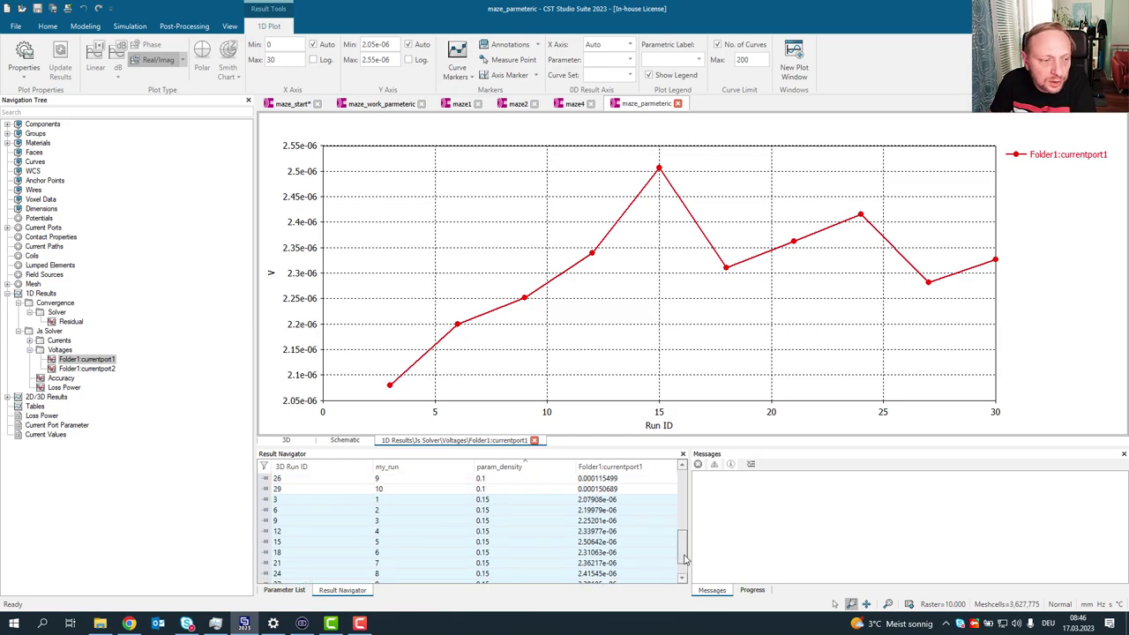
pyautogui.scroll(3, 611, 521)
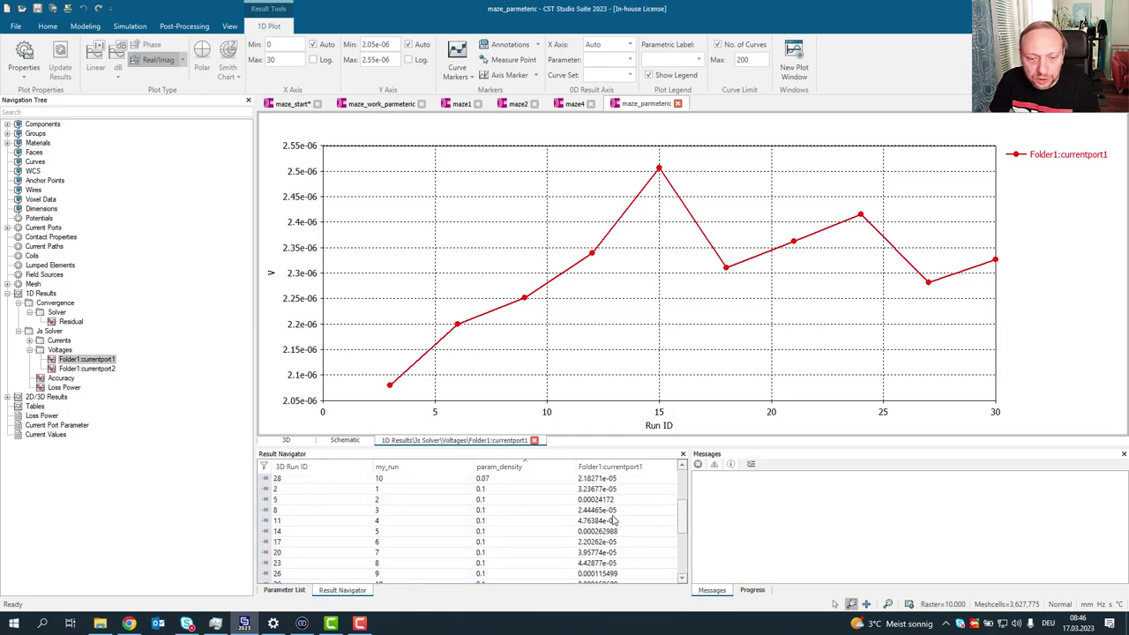
pyautogui.click(505, 491)
pyautogui.scroll(-2, 505, 499)
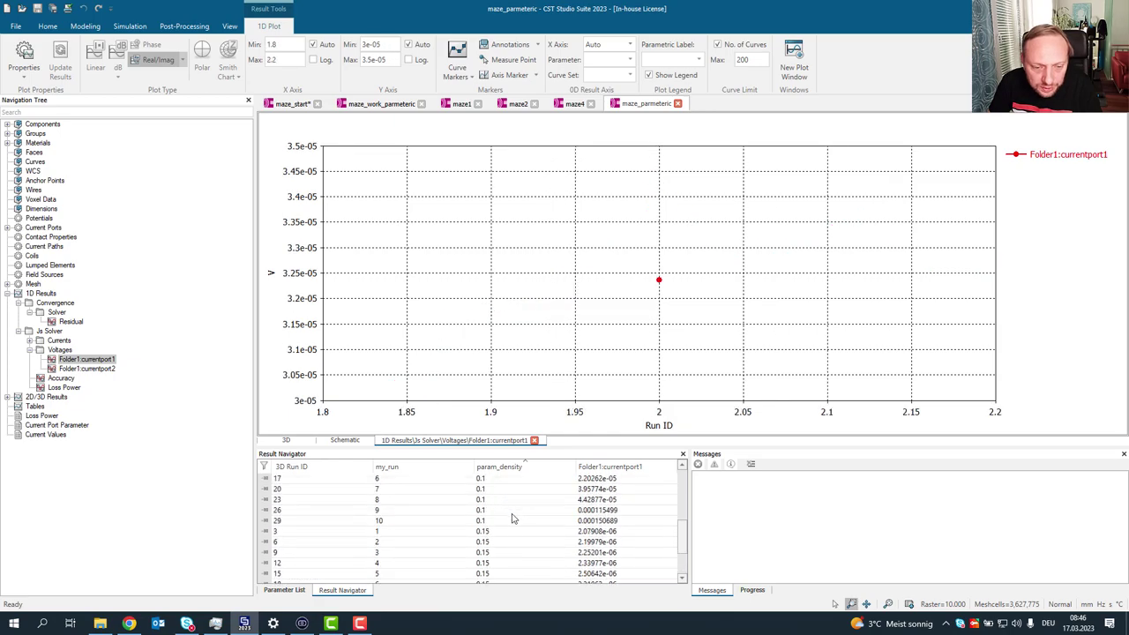
pyautogui.keyDown('shift'); pyautogui.click(517, 521); pyautogui.keyUp('shift')
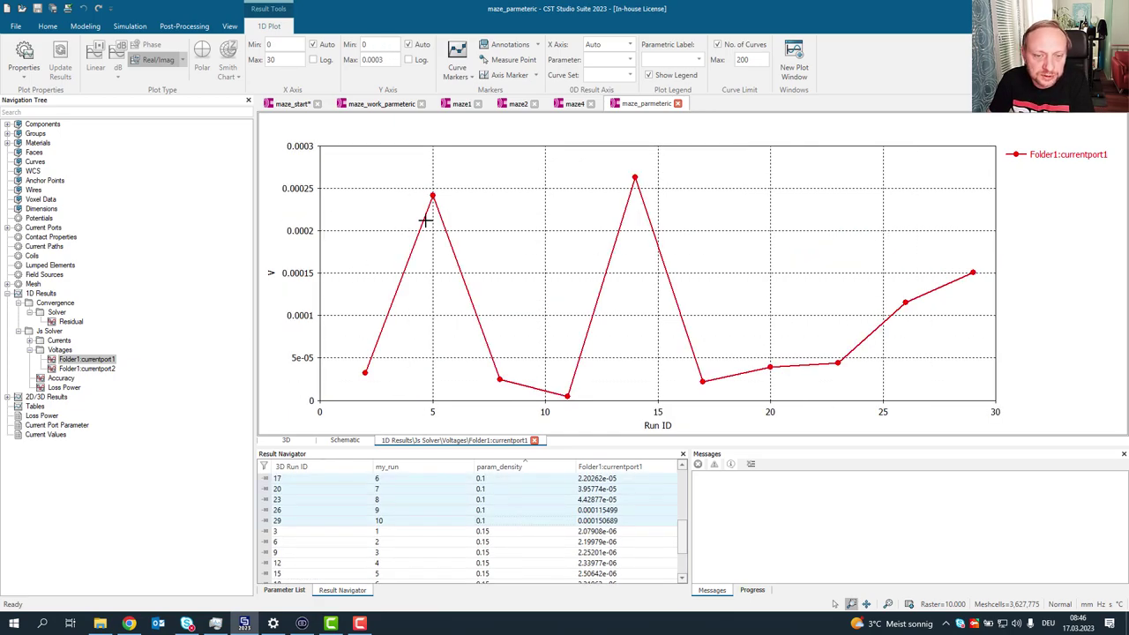
# - Return to the residual plot of the 0.1 density runs and highlight the descending curves of runs 5, 14, 26 and 29
pyautogui.click(78, 327)
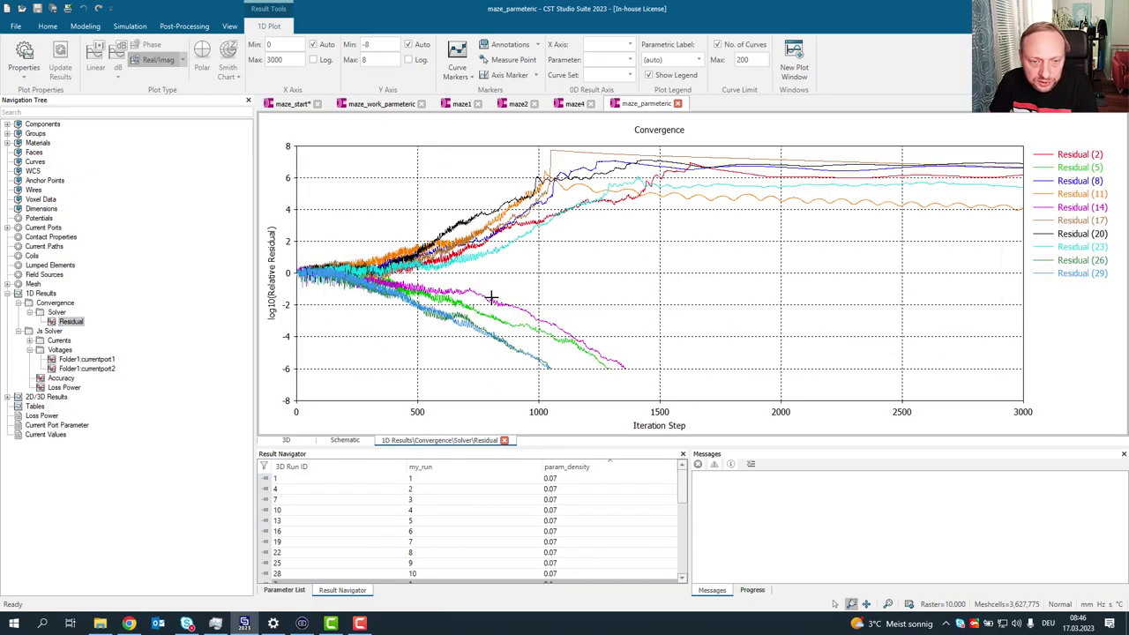
pyautogui.keyDown('ctrl'); pyautogui.click(486, 310); pyautogui.keyUp('ctrl')
pyautogui.keyDown('ctrl'); pyautogui.click(466, 318); pyautogui.keyUp('ctrl')
pyautogui.keyDown('ctrl'); pyautogui.click(458, 322); pyautogui.keyUp('ctrl')
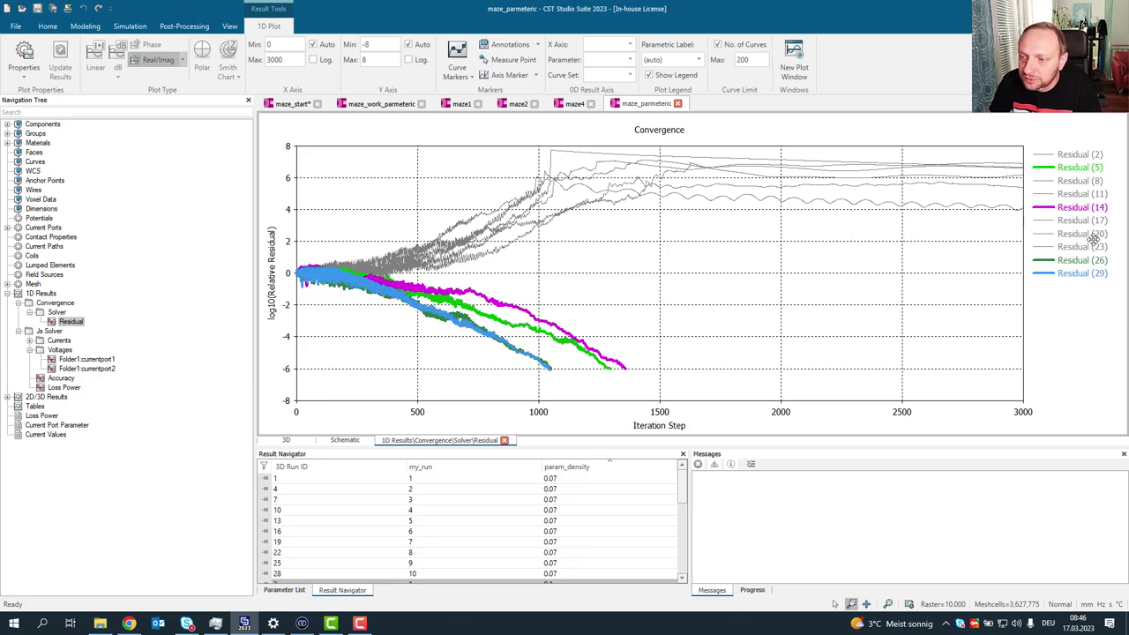
# - Limit the result selection to runs 5, 14, 26 and 29 and plot their currentport1 voltage
pyautogui.scroll(-1, 529, 525)
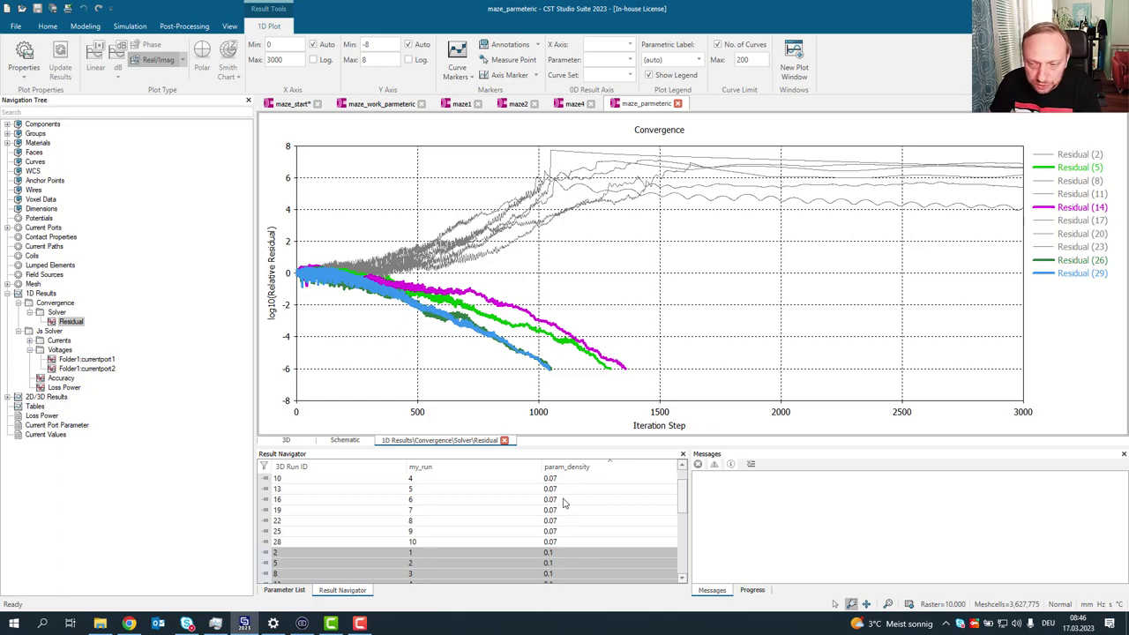
pyautogui.click(454, 491)
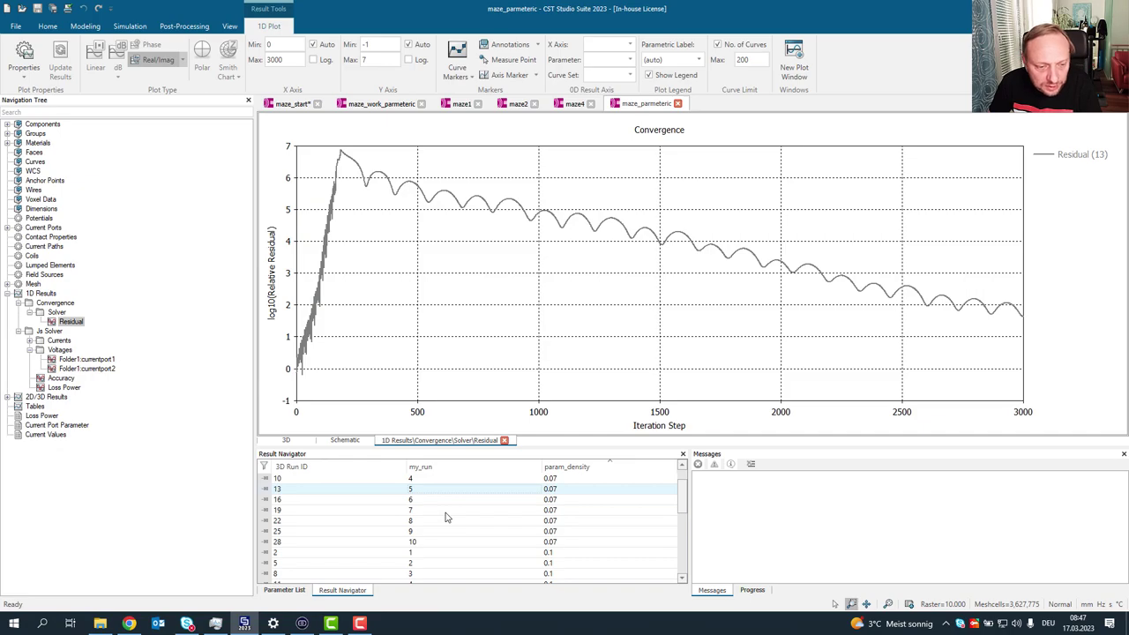
pyautogui.scroll(-2, 446, 518)
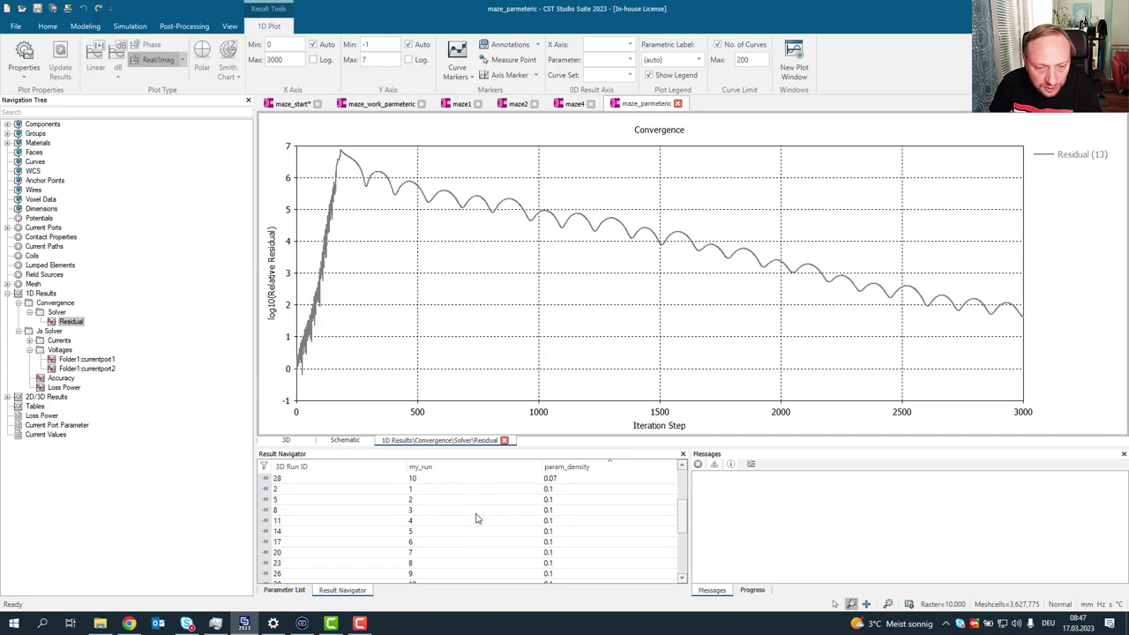
pyautogui.click(425, 501)
pyautogui.keyDown('ctrl'); pyautogui.click(428, 533); pyautogui.keyUp('ctrl')
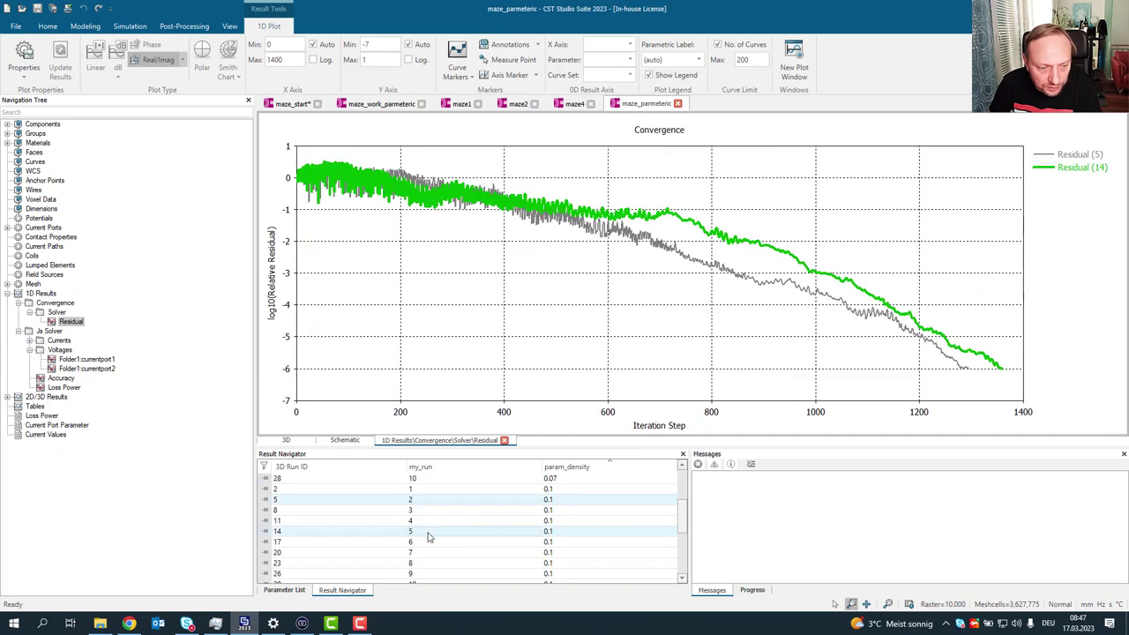
pyautogui.keyDown('ctrl'); pyautogui.click(434, 573); pyautogui.keyUp('ctrl')
pyautogui.scroll(-1, 471, 540)
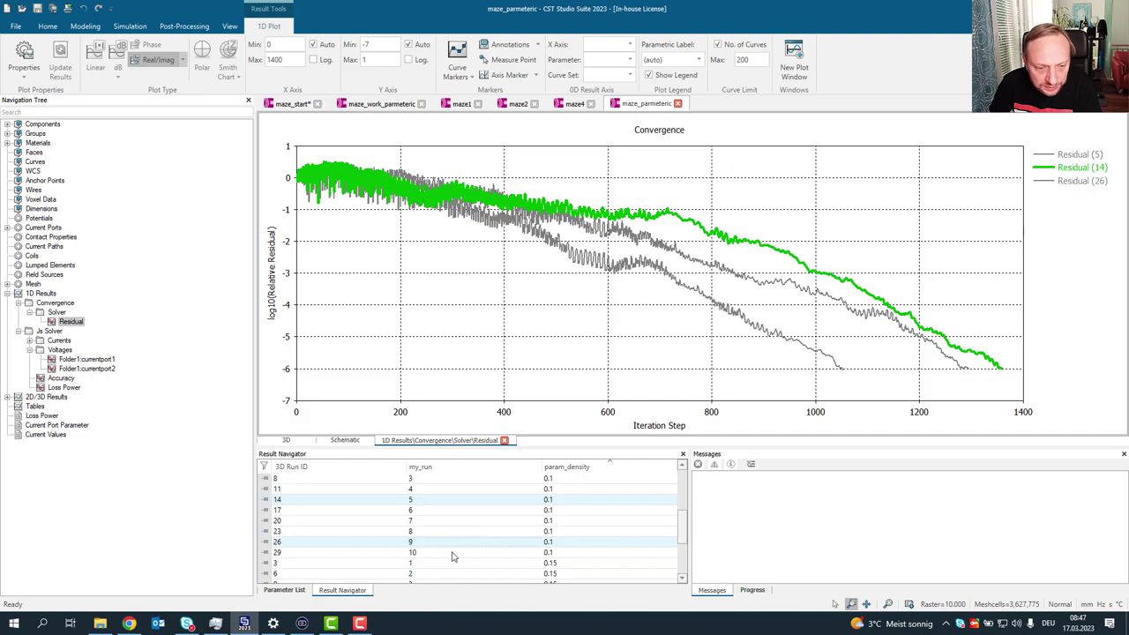
pyautogui.keyDown('ctrl'); pyautogui.click(452, 555); pyautogui.keyUp('ctrl')
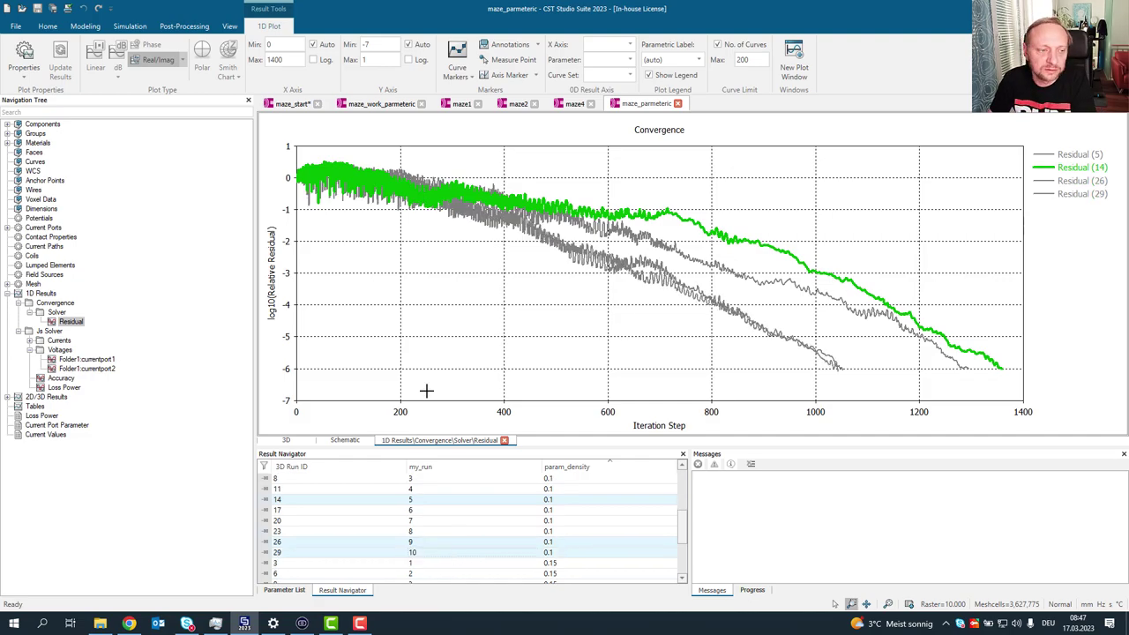
pyautogui.click(104, 360)
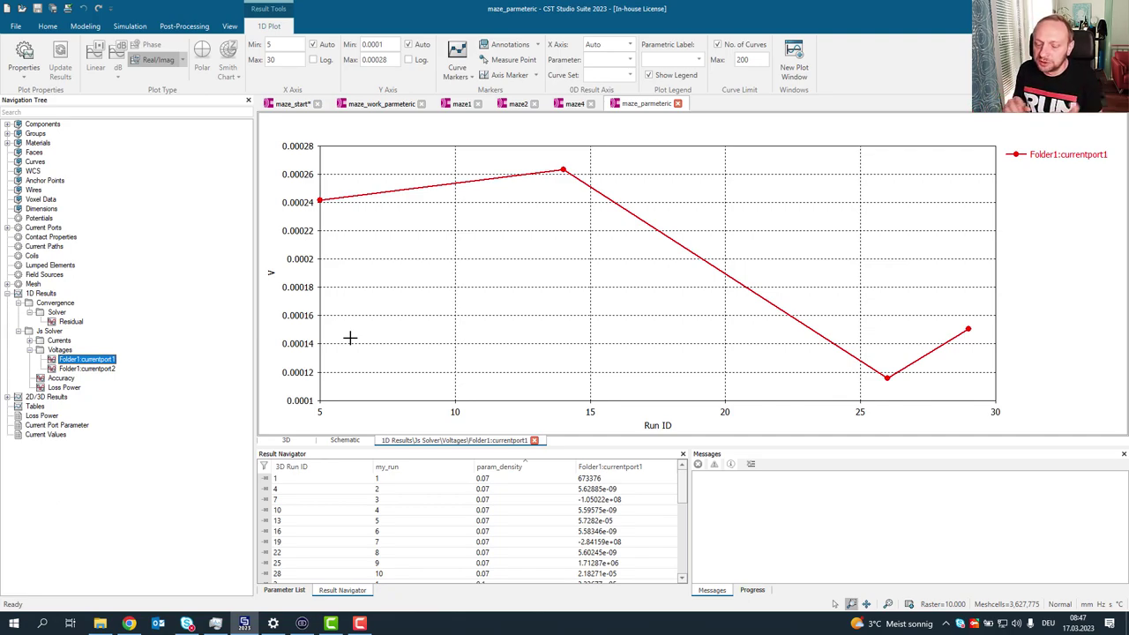
# - Show the parametric maze's 3D model, then return to the maze4 project to view its complete current streamlines
pyautogui.click(286, 440)
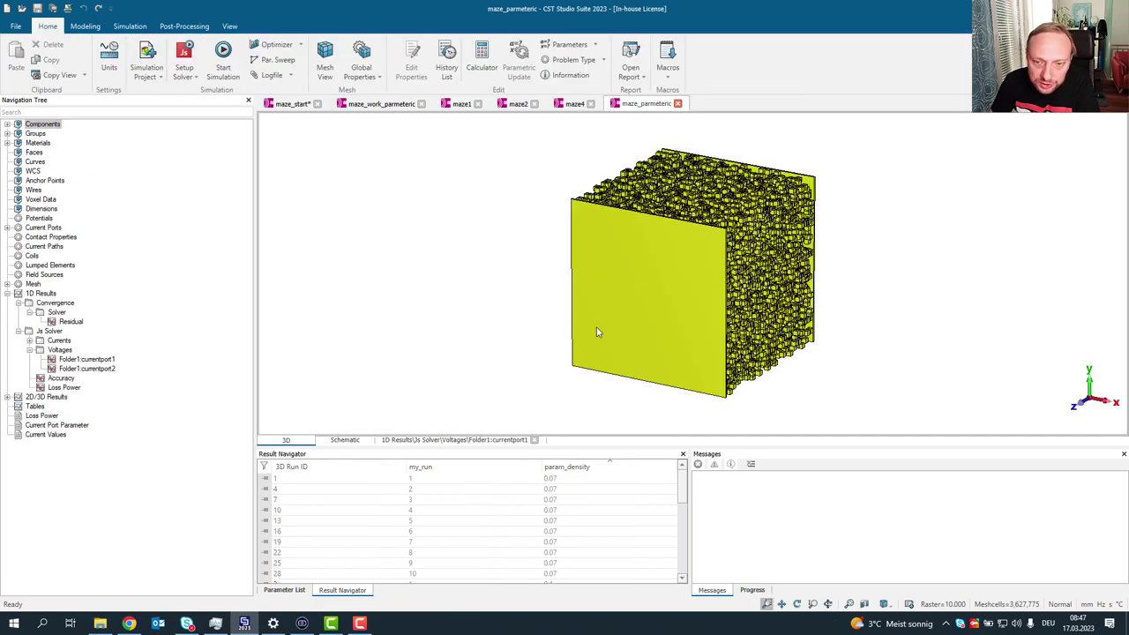
pyautogui.click(573, 104)
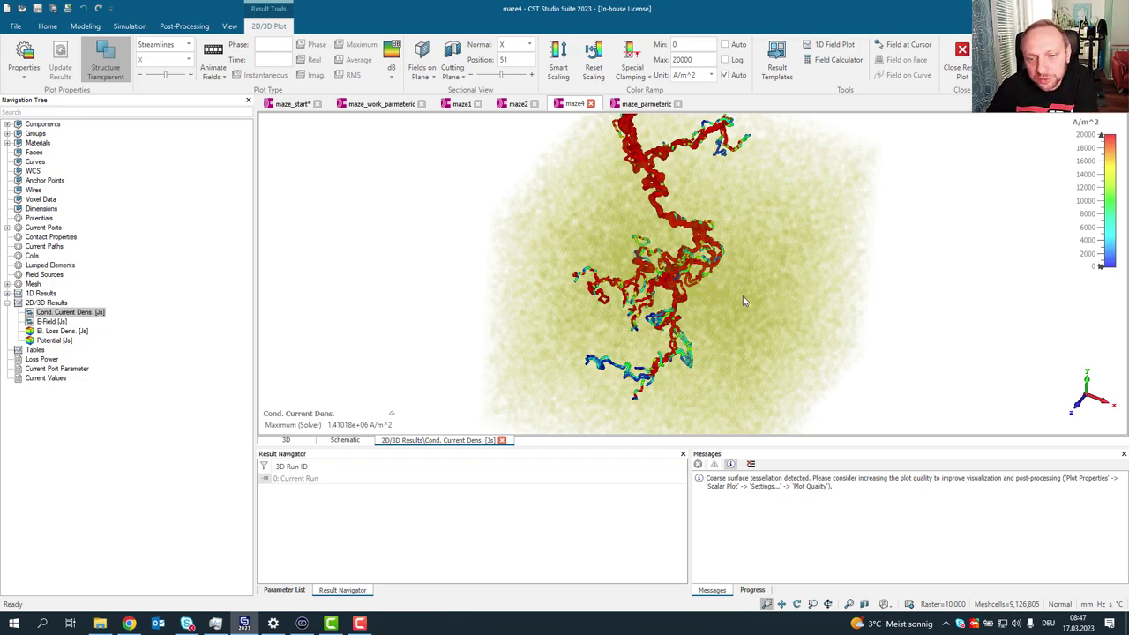
pyautogui.scroll(-1, 743, 296)
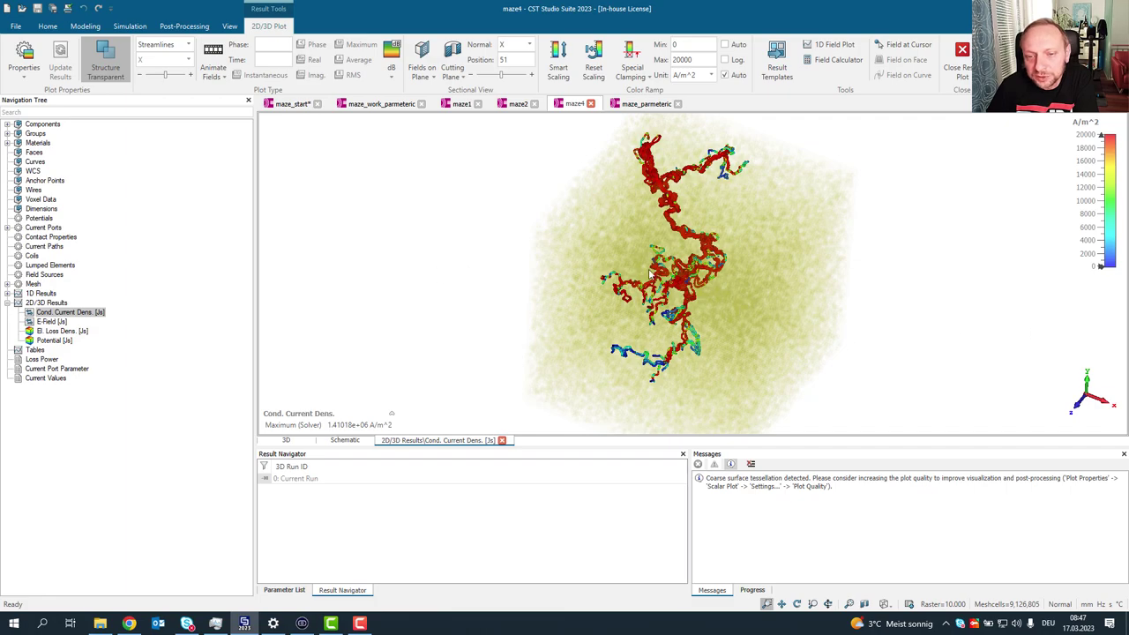